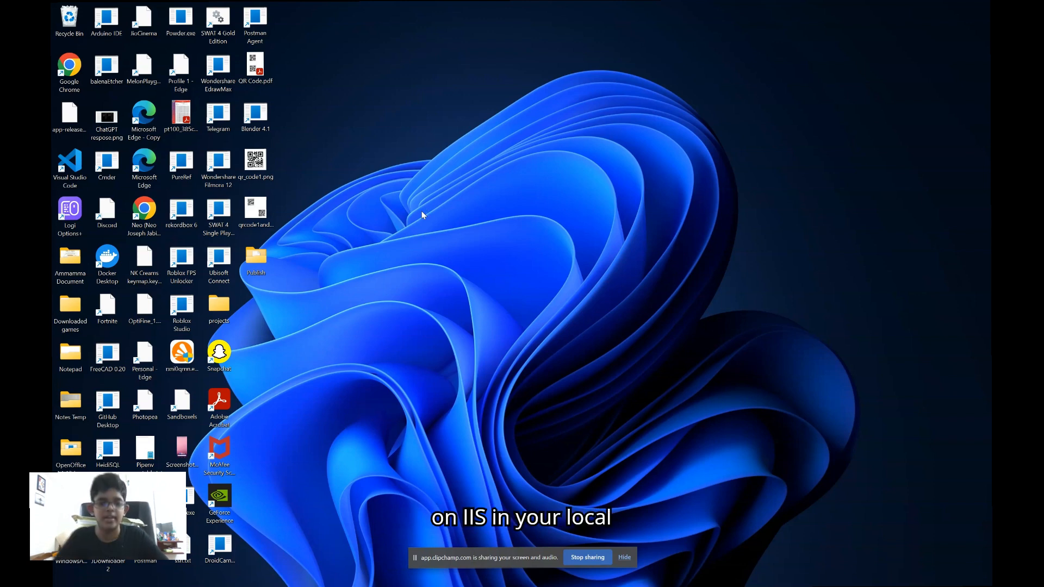
# Open the Windows Features dialog for turning Windows features on or off
pyautogui.moveTo(402, 586)
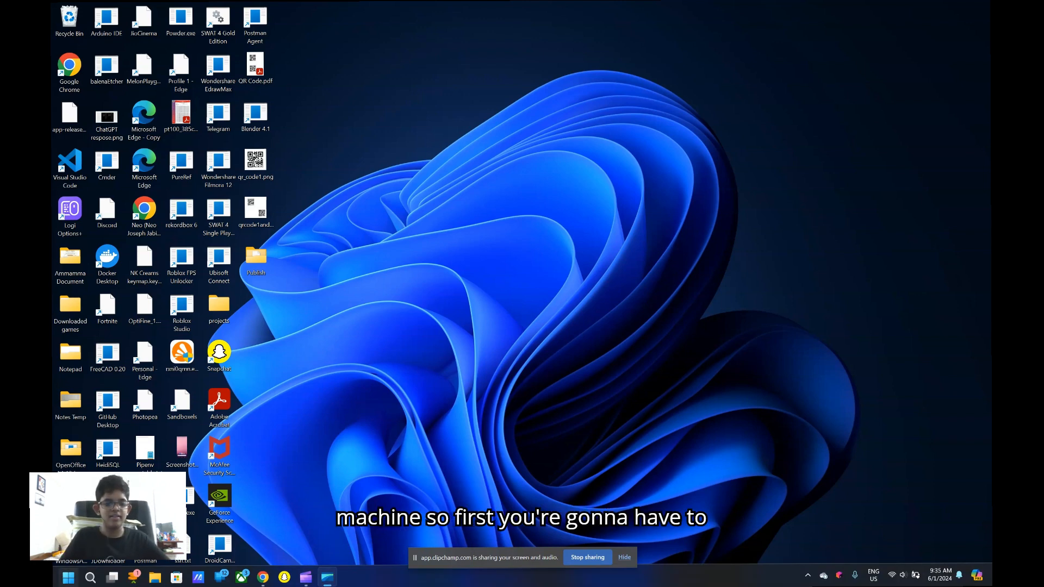
pyautogui.press('super')
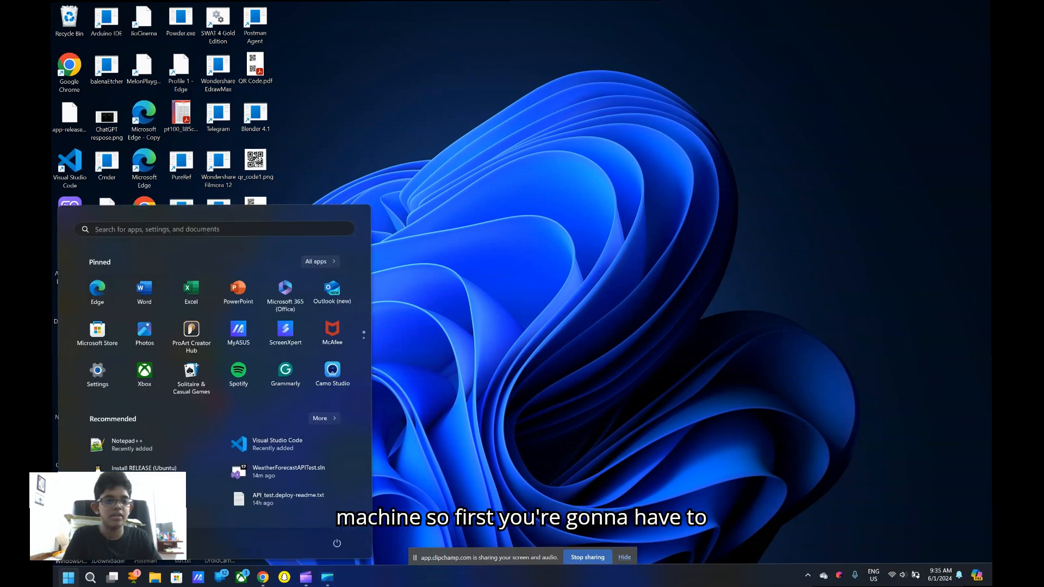
pyautogui.write('turn win')
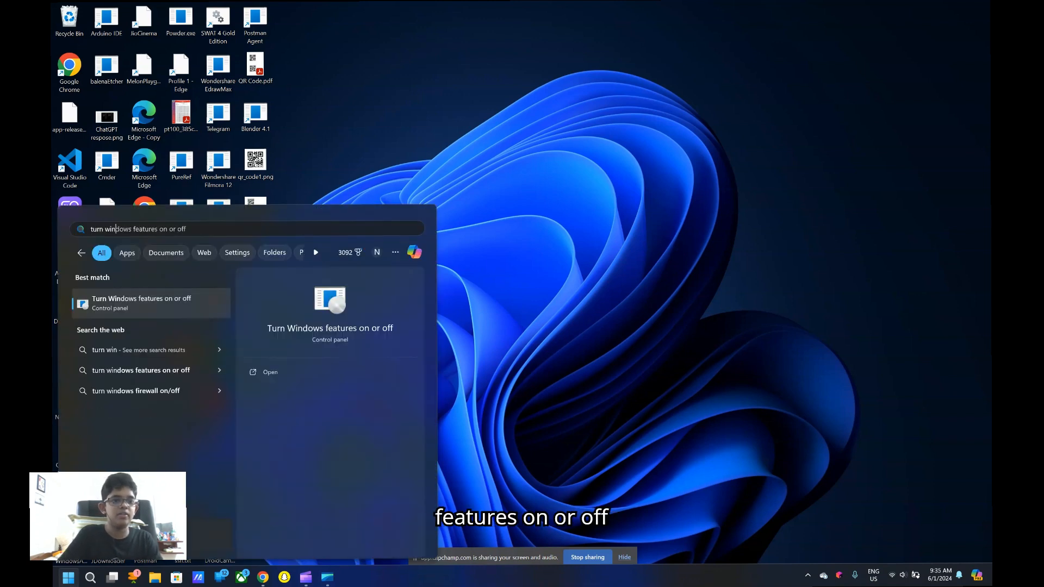
pyautogui.press('Return')
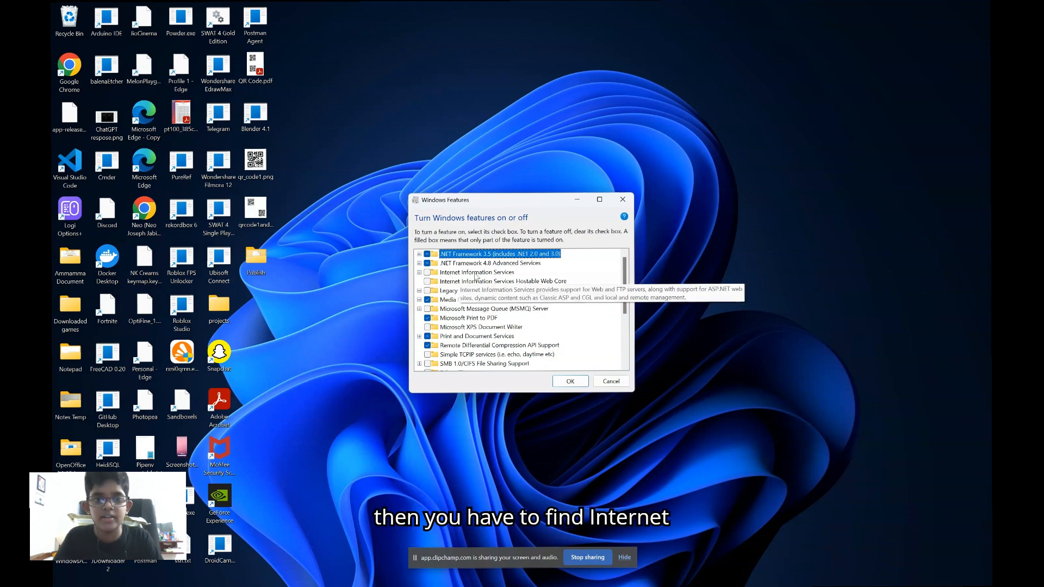
# Enable Internet Information Services and check that IIS Management Console is selected under Web Management Tools
pyautogui.click(419, 272)
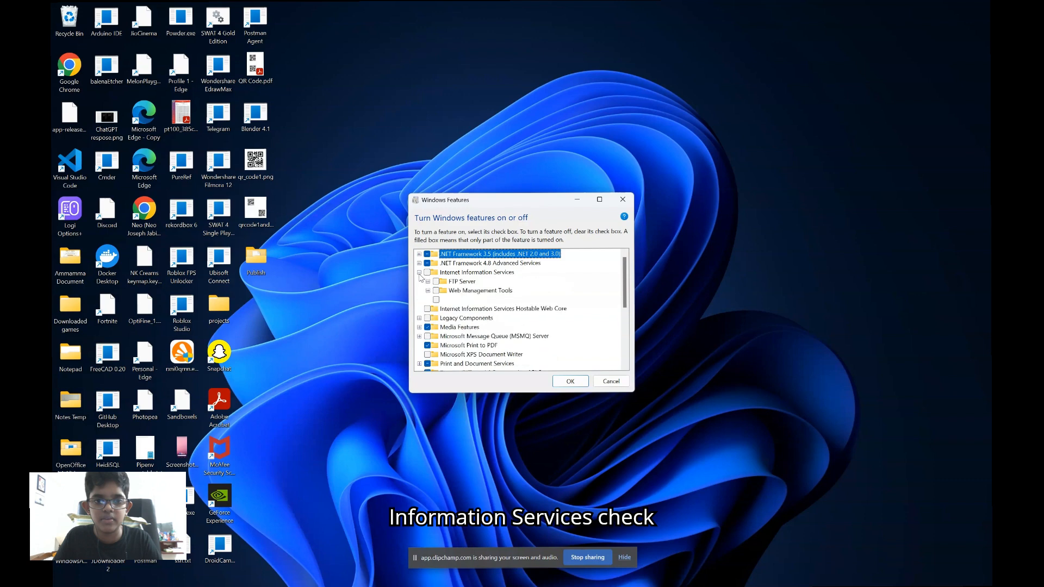
pyautogui.click(427, 273)
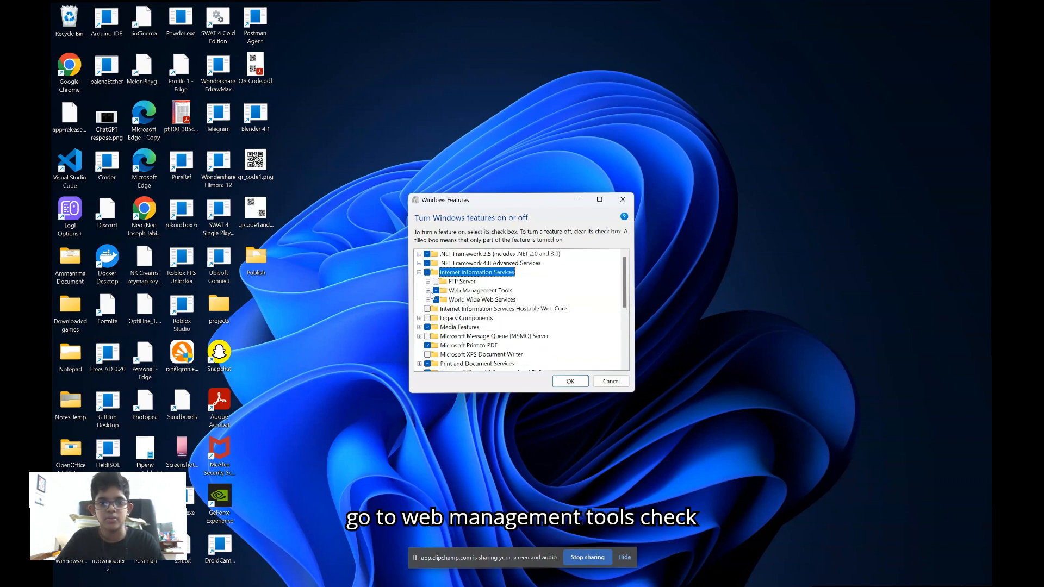
pyautogui.click(428, 292)
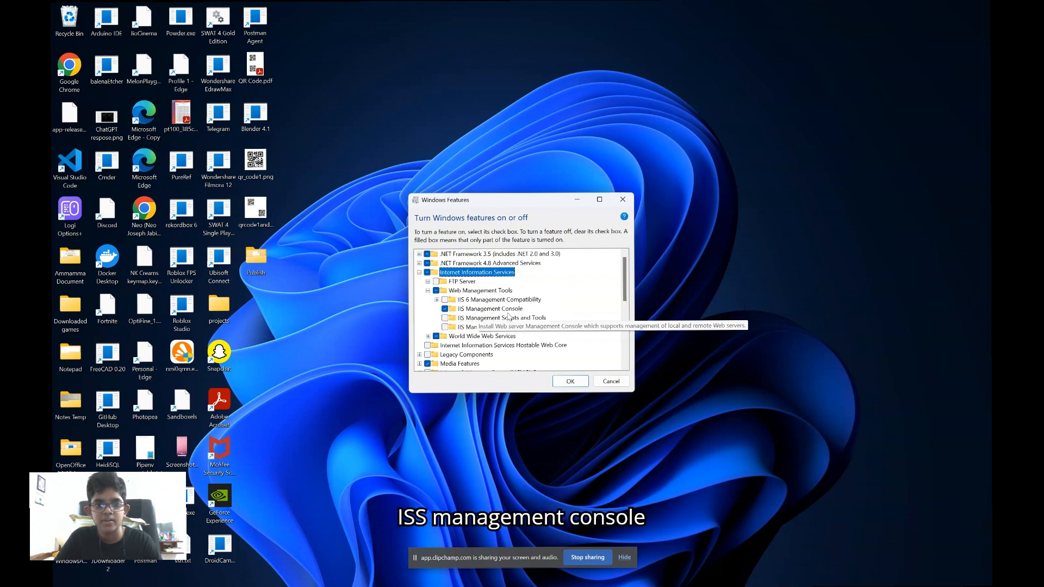
pyautogui.click(436, 300)
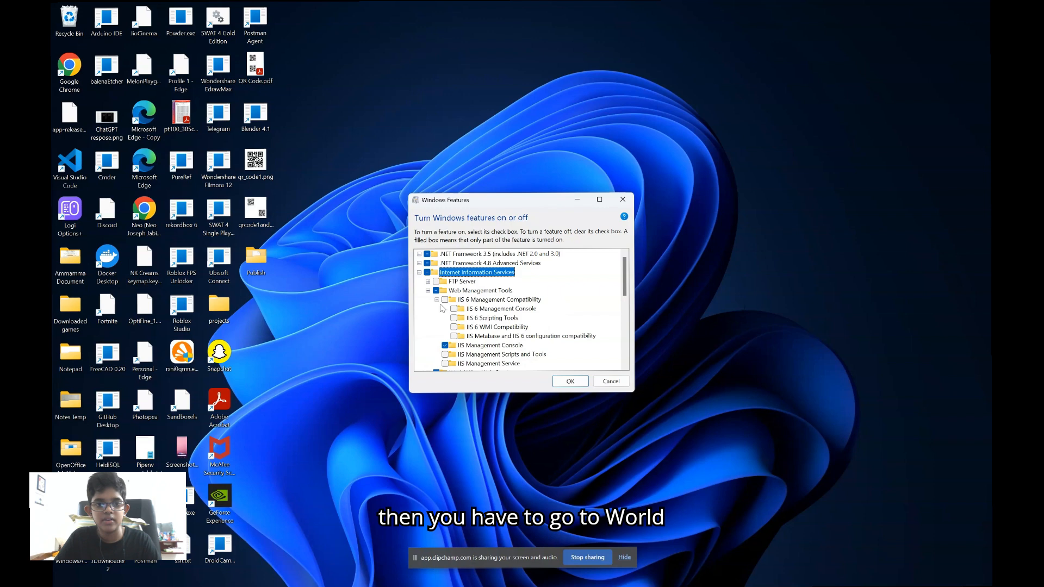
pyautogui.click(437, 300)
pyautogui.click(428, 291)
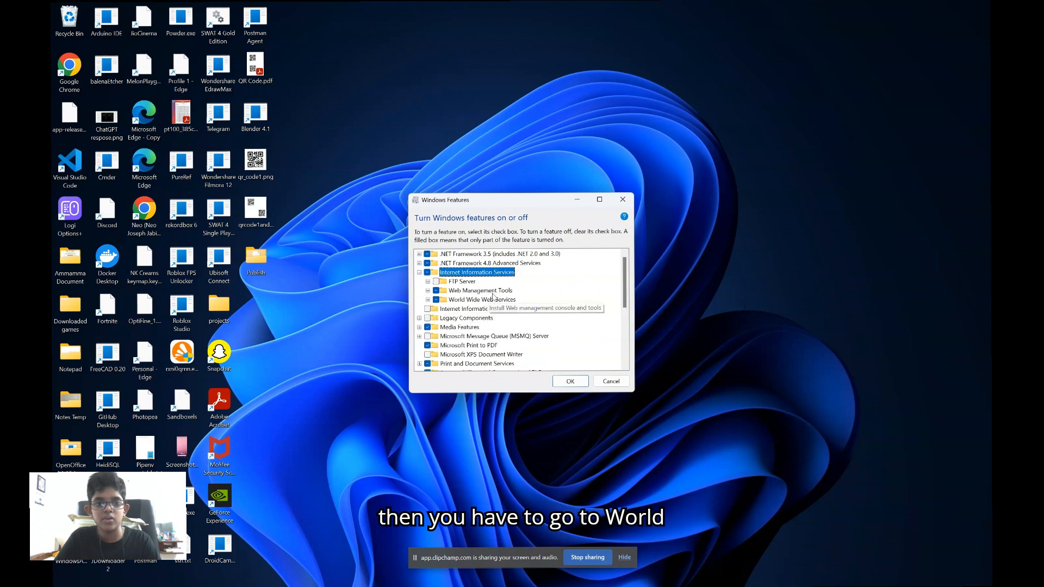
# Enable ASP.NET 3.5 and ASP.NET 4.8 in the Application Development Features of World Wide Web Services, and apply the feature changes
pyautogui.click(428, 300)
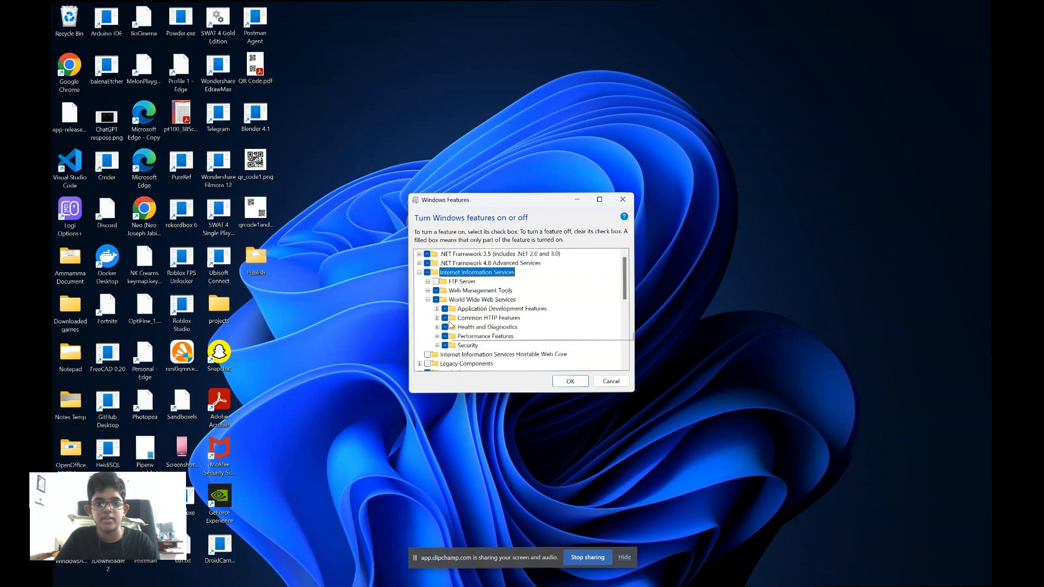
pyautogui.click(437, 309)
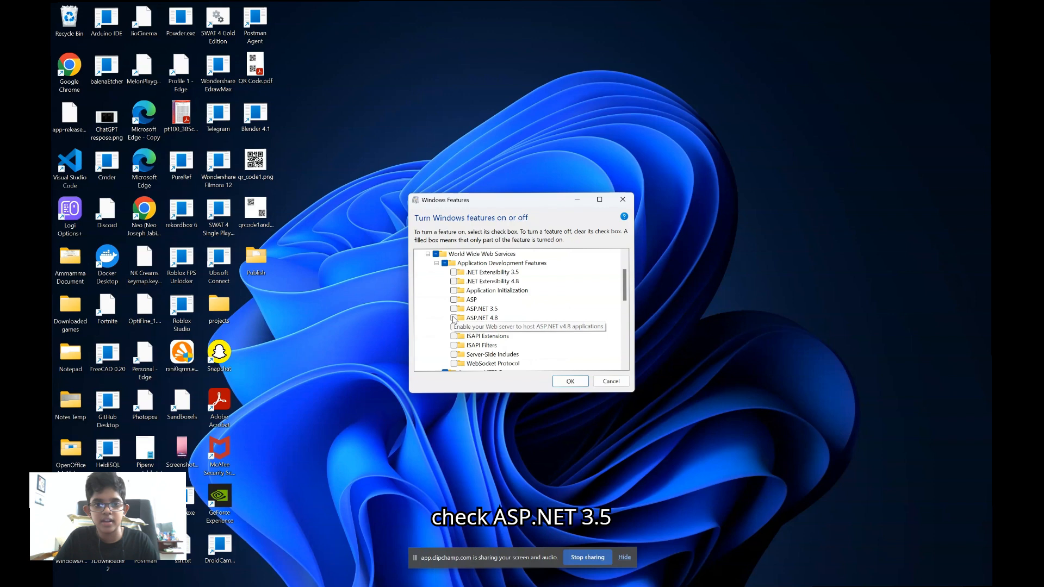
pyautogui.click(453, 310)
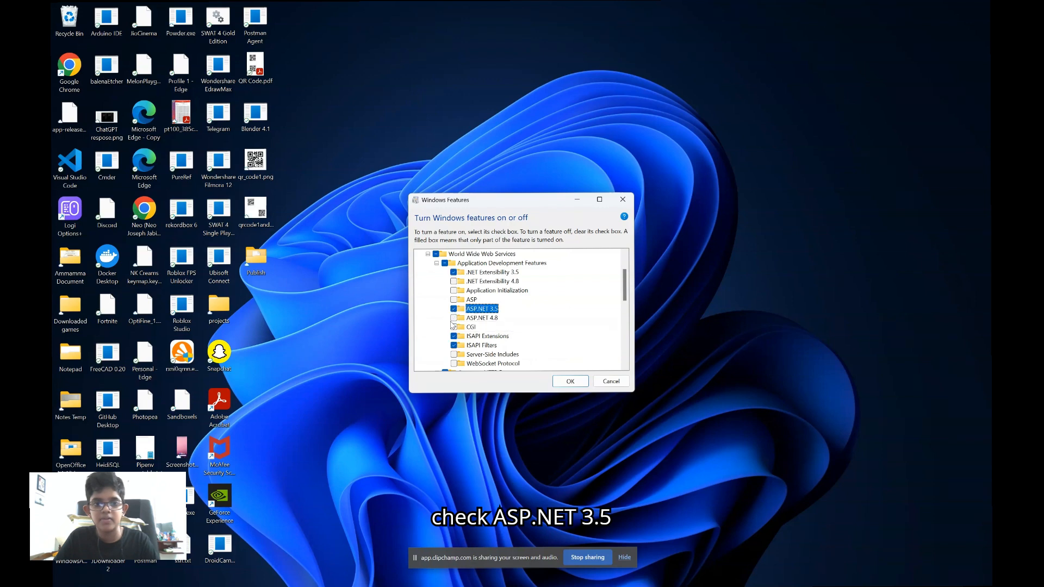
pyautogui.click(454, 318)
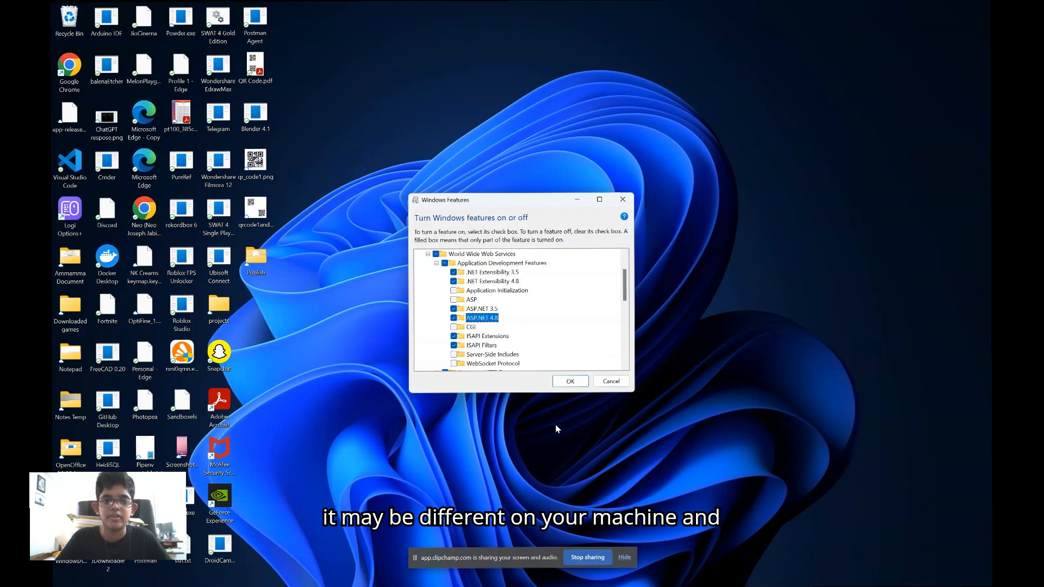
pyautogui.scroll(-1, 549, 314)
pyautogui.click(567, 383)
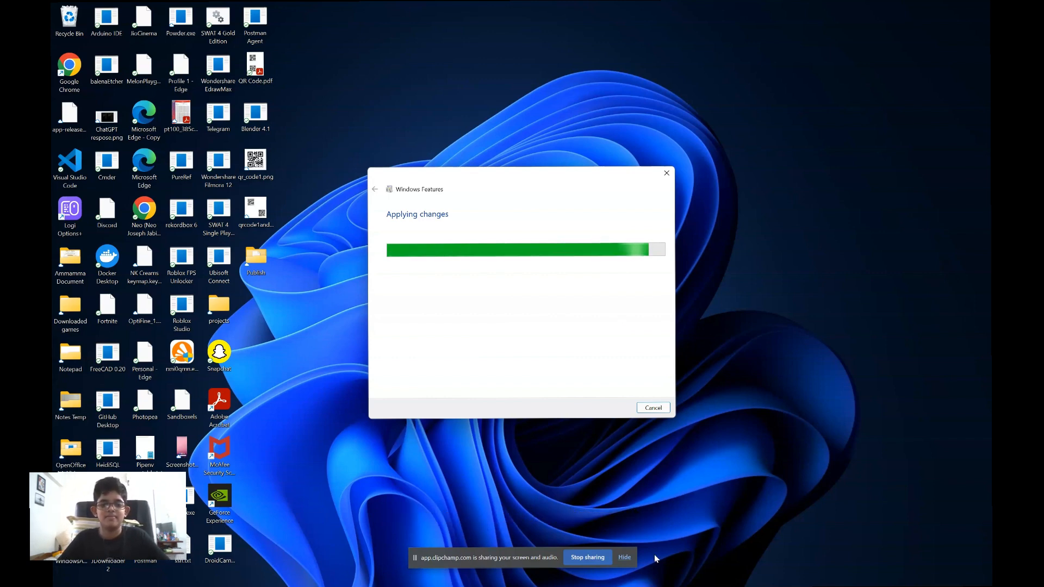
pyautogui.moveTo(671, 571)
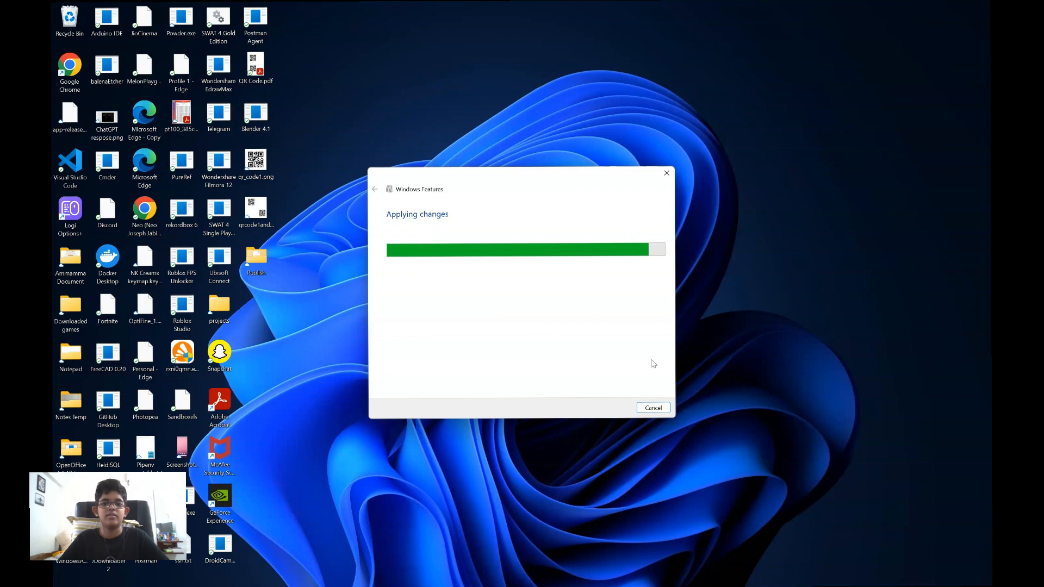
pyautogui.moveTo(783, 157); pyautogui.dragTo(909, 447)
pyautogui.moveTo(919, 467); pyautogui.dragTo(787, 227)
pyautogui.moveTo(721, 134); pyautogui.dragTo(847, 297)
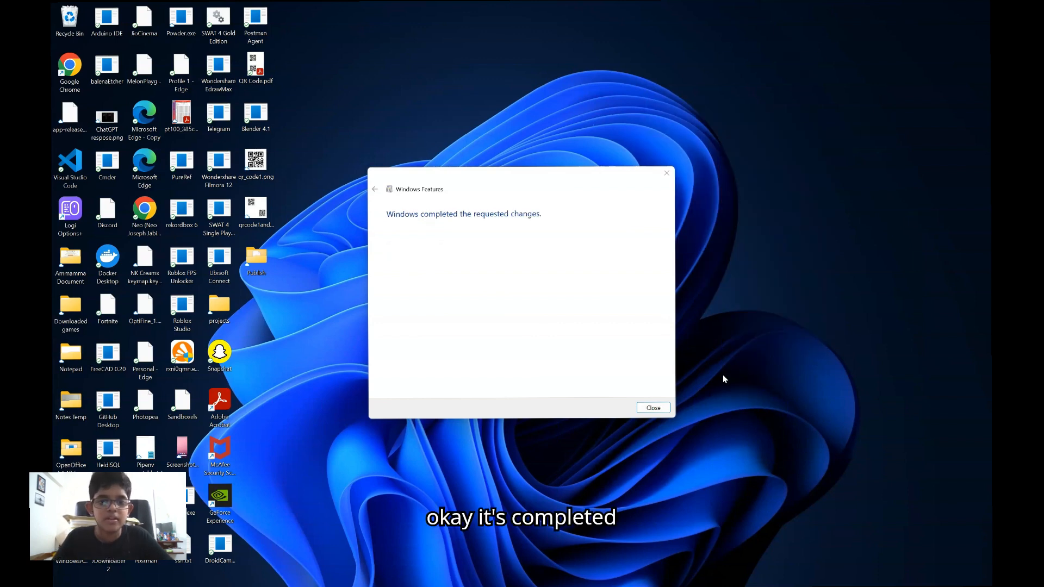
# Close Windows Features and switch to Chrome, showing the open ASP.NET Core 8.0 Runtime Windows Hosting Bundle download page
pyautogui.click(654, 409)
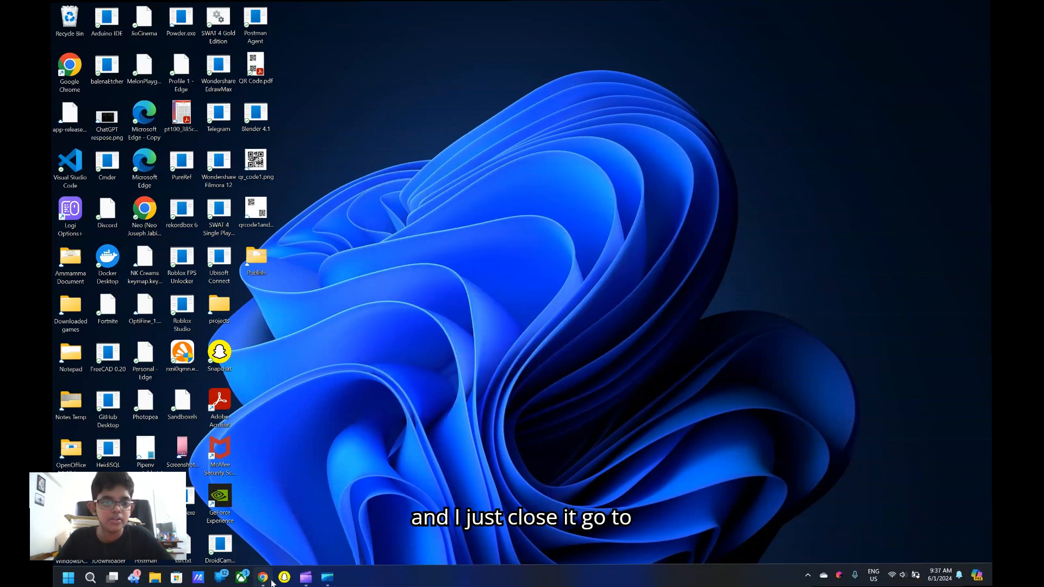
pyautogui.click(270, 580)
pyautogui.click(377, 13)
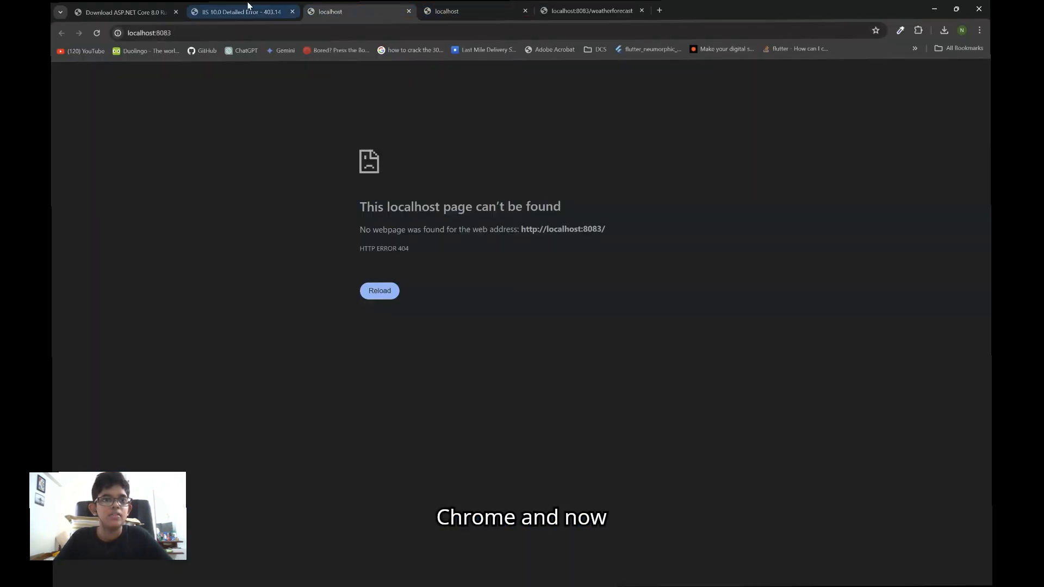
pyautogui.click(106, 12)
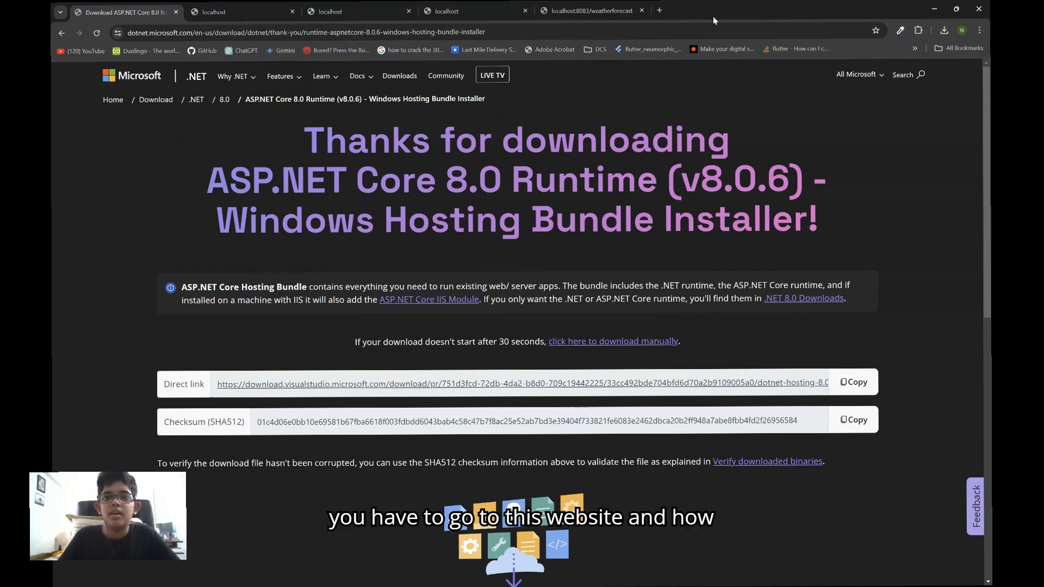
# Search Google in a new tab for "asp.net core hosting bundle download" and download the installer through Microsoft Learn's .NET Core Hosting Bundle article
pyautogui.click(659, 10)
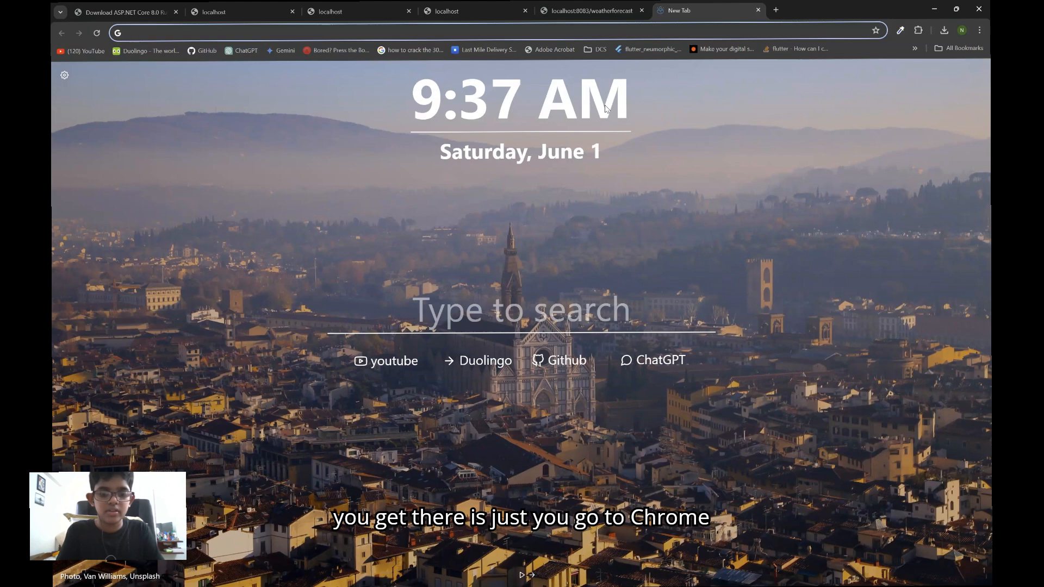
pyautogui.write('asp')
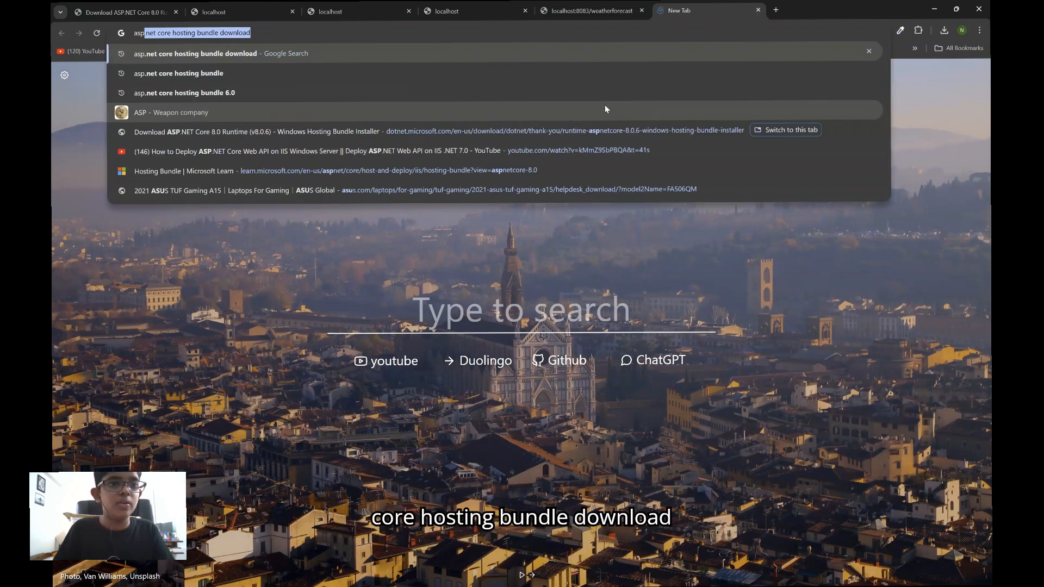
pyautogui.press('Return')
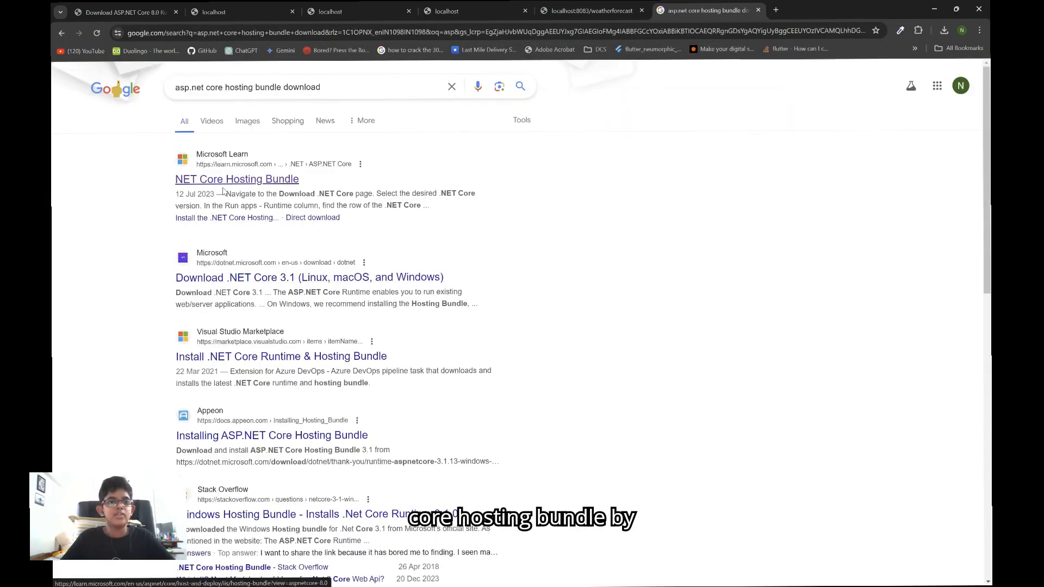
pyautogui.click(276, 181)
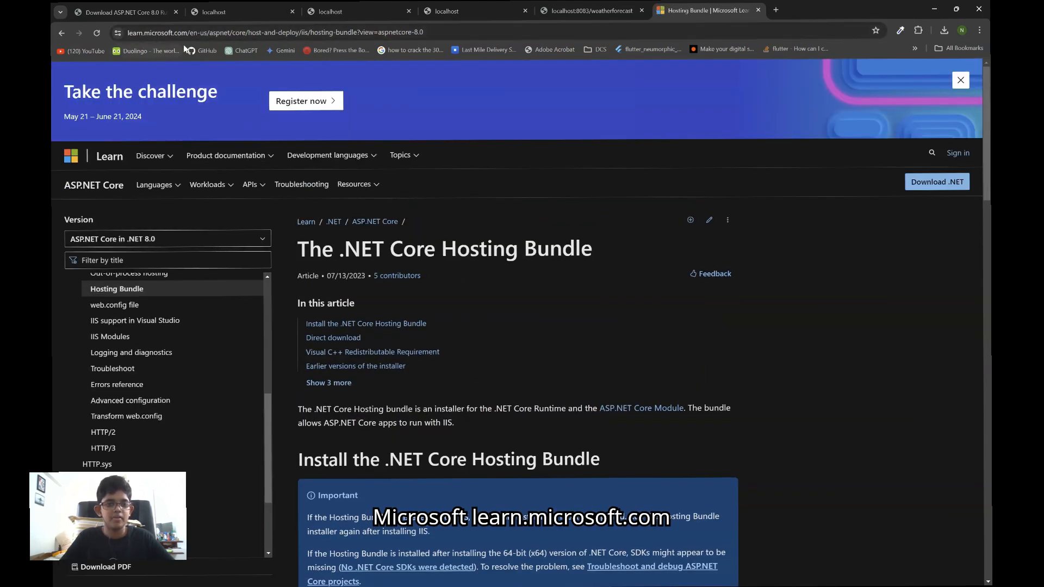
pyautogui.scroll(-5, 361, 267)
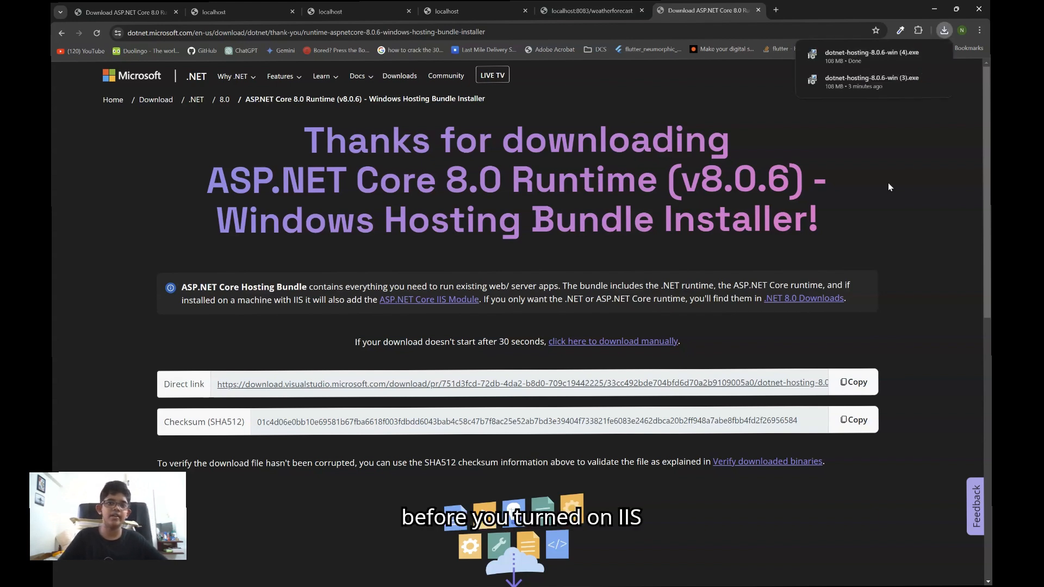
# Run the downloaded dotnet-hosting-8.0.6-win (4).exe and repair the Microsoft .NET 8.0.6 Windows Server Hosting installation
pyautogui.click(852, 53)
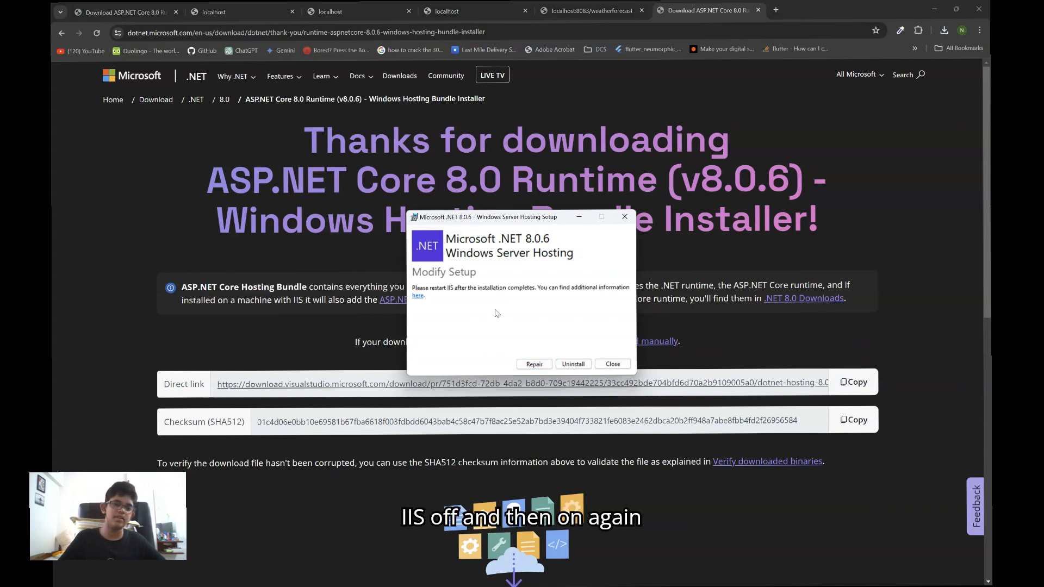
pyautogui.click(534, 364)
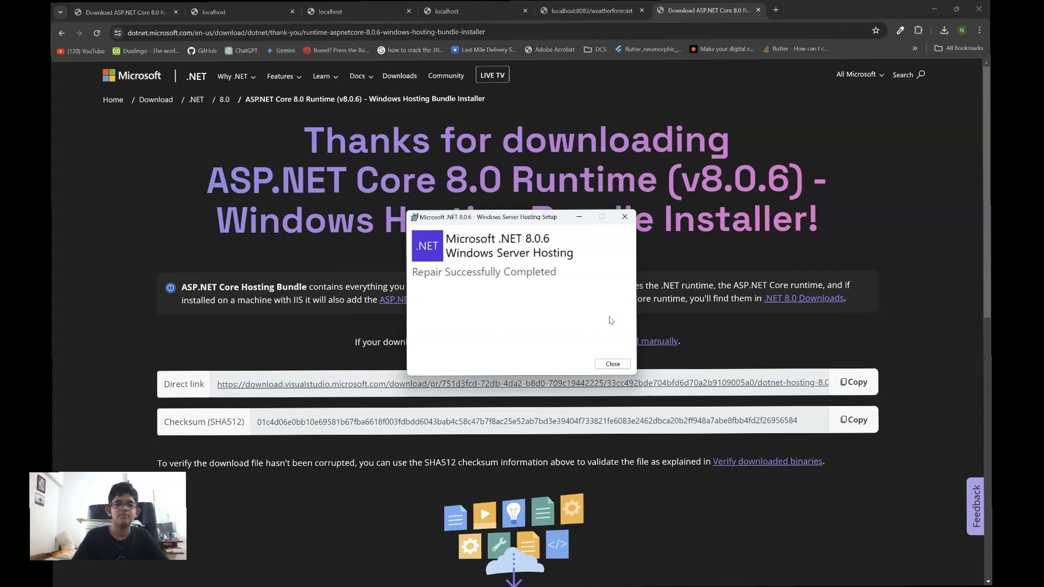
pyautogui.click(607, 366)
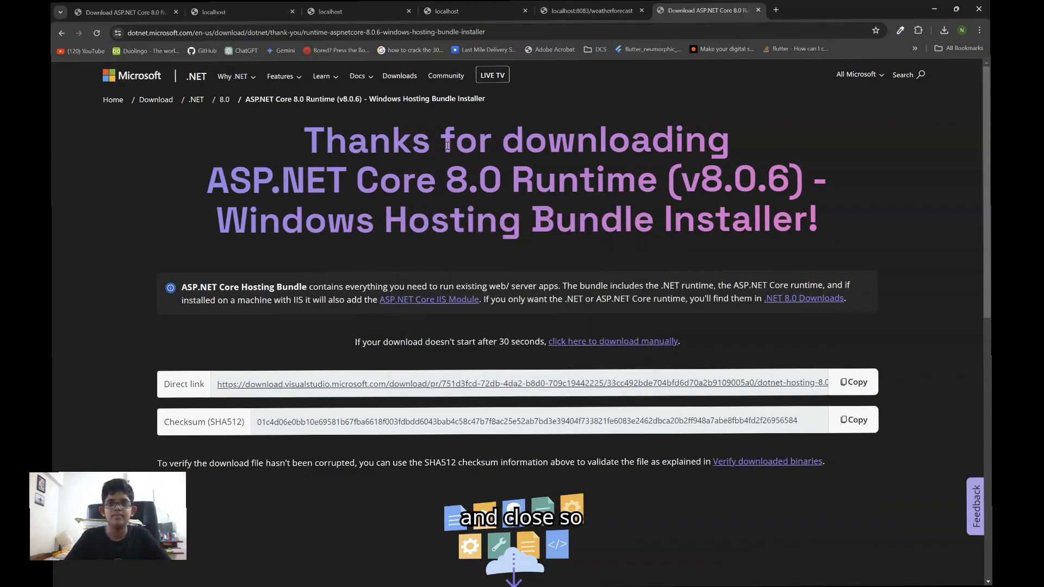
# Close the localhost:8083/weatherforecast browser tab and return to the hosting bundle download page
pyautogui.click(642, 11)
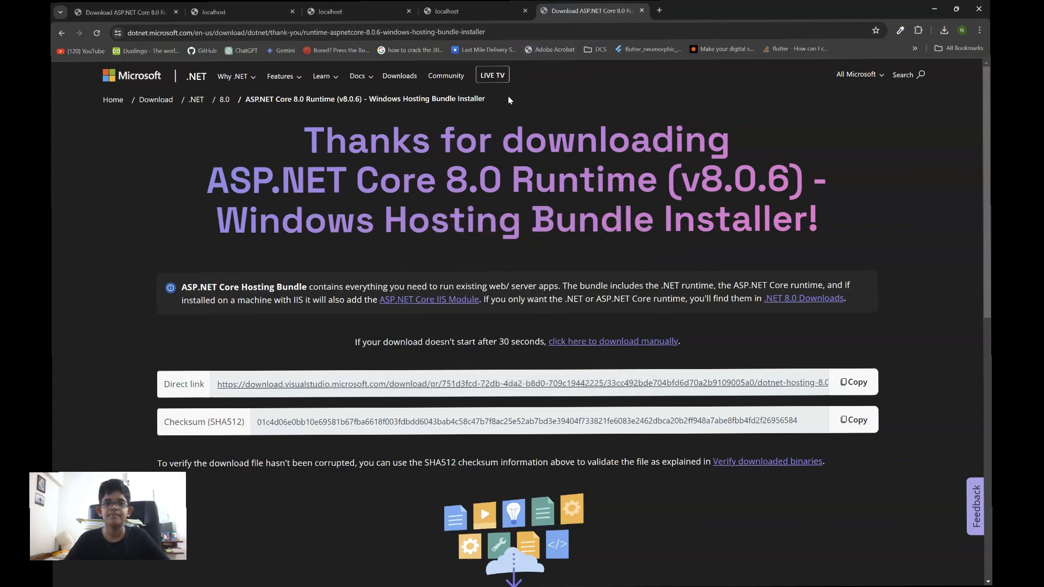
pyautogui.click(471, 16)
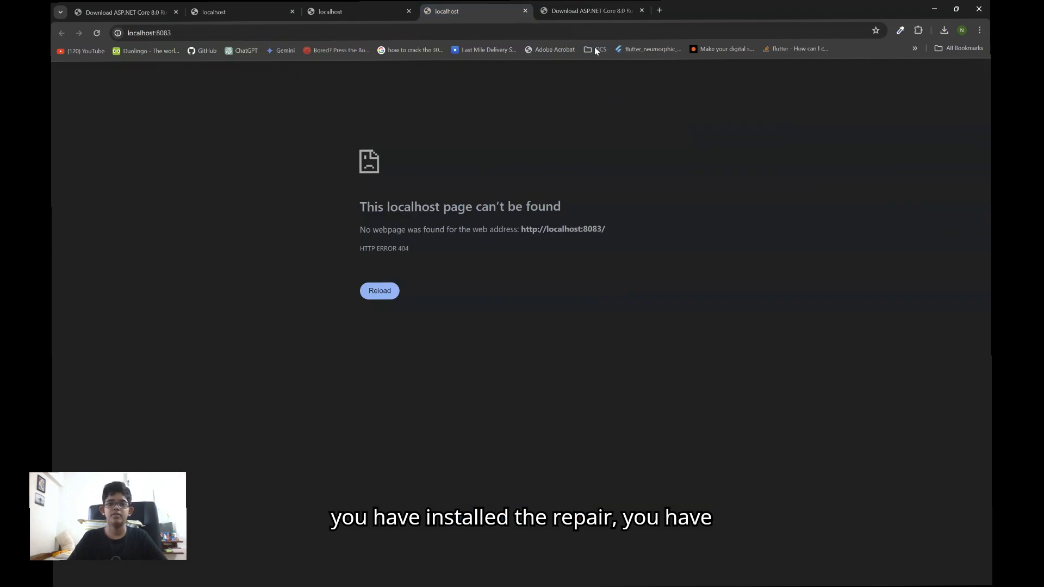
pyautogui.click(586, 11)
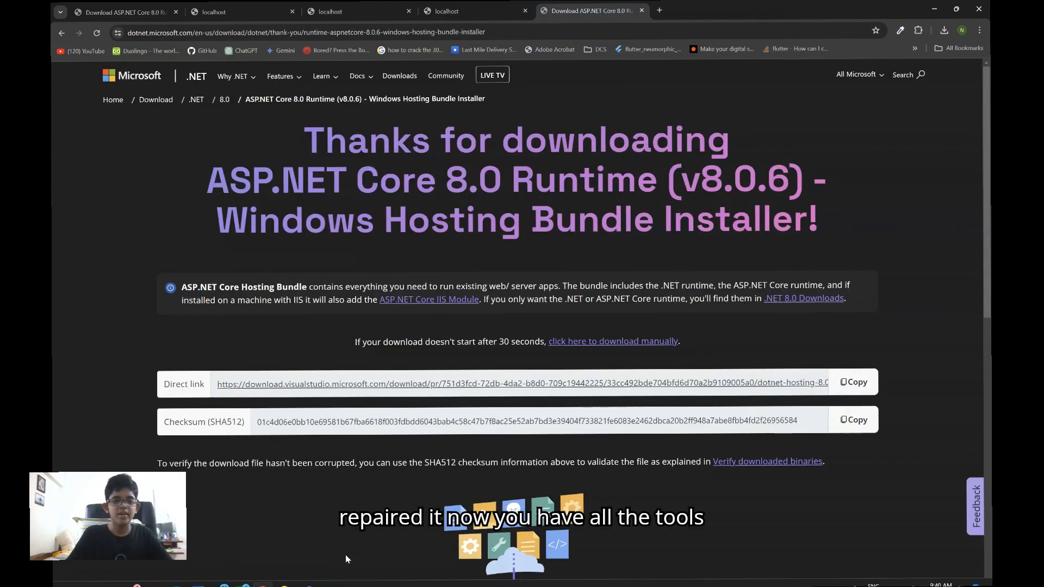
# Launch Visual Studio 2022
pyautogui.press('super')
pyautogui.write('vi')
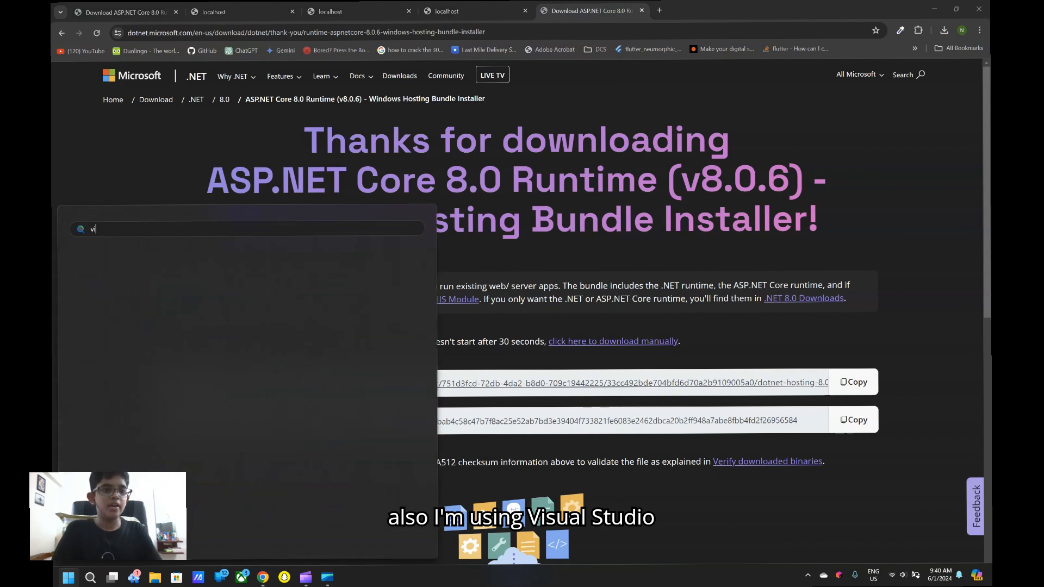
pyautogui.write('sual')
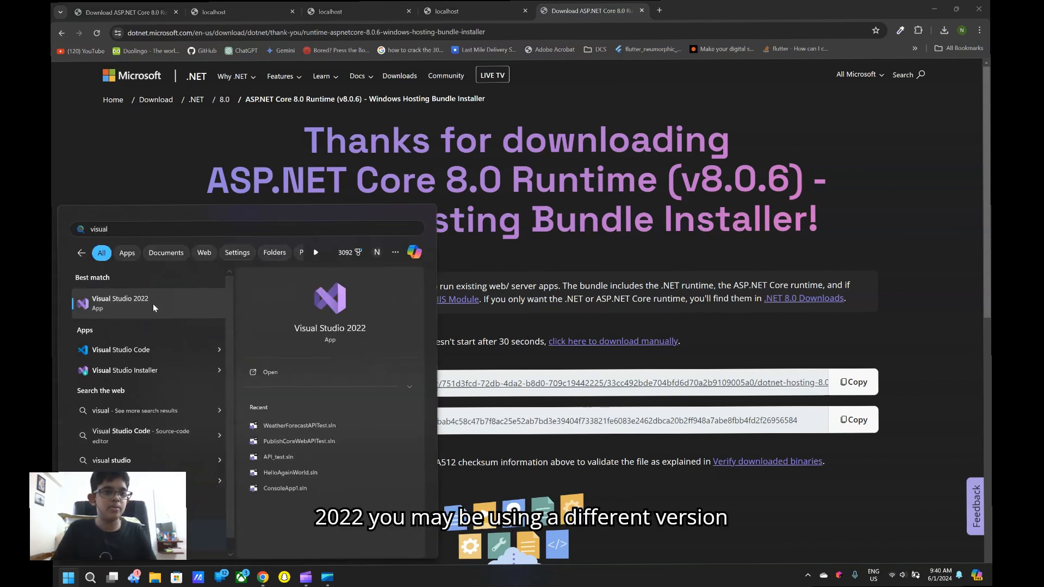
pyautogui.click(153, 306)
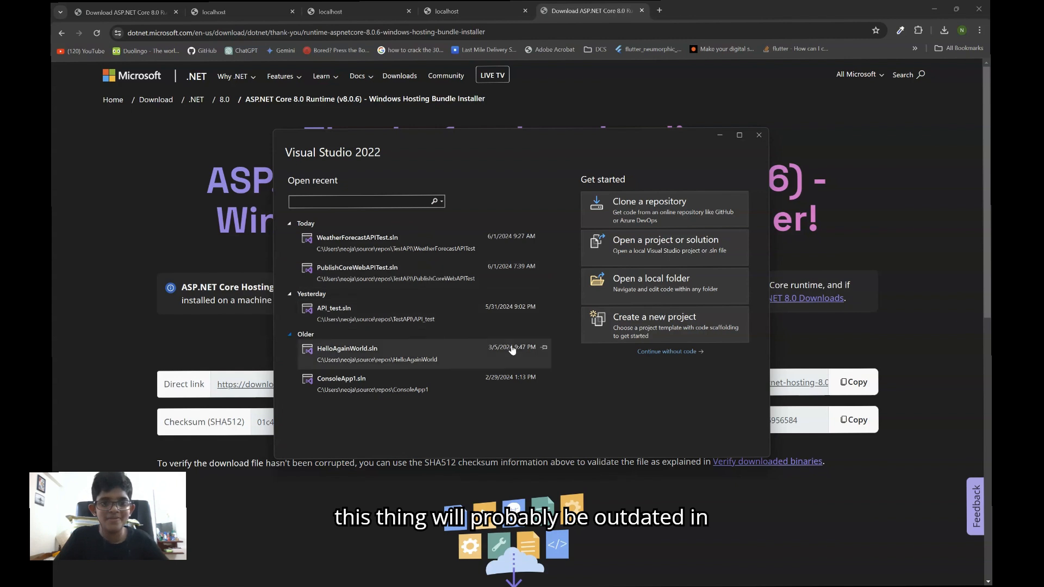
# Start a new project from the ASP.NET Core Web API template for C#
pyautogui.click(666, 330)
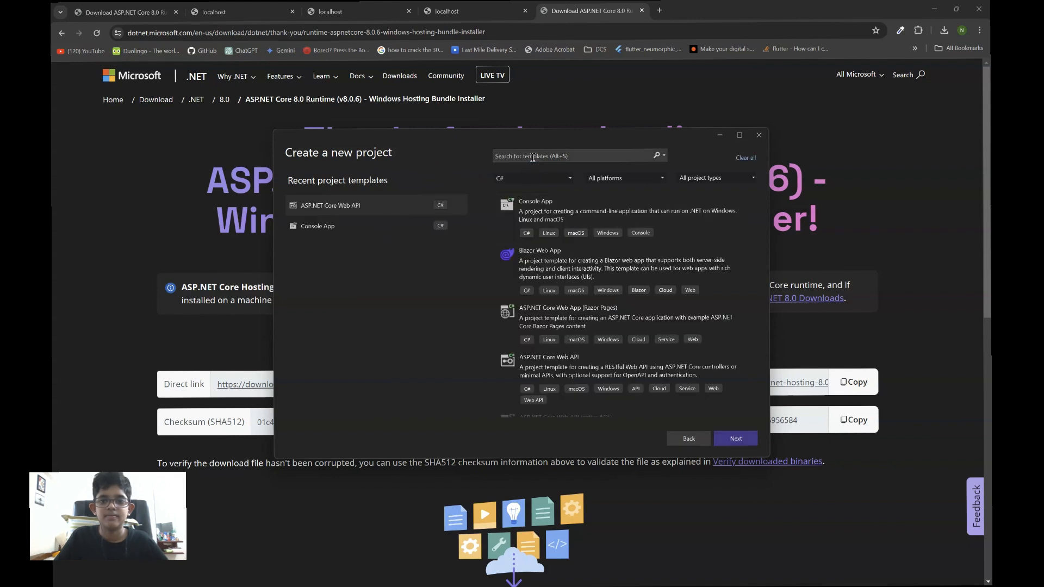
pyautogui.click(559, 361)
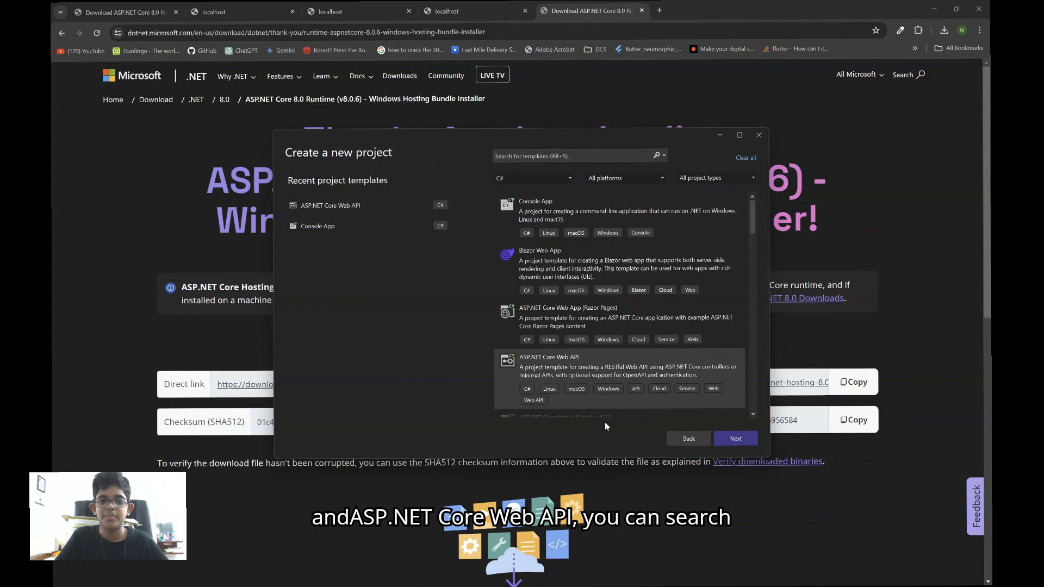
pyautogui.click(734, 438)
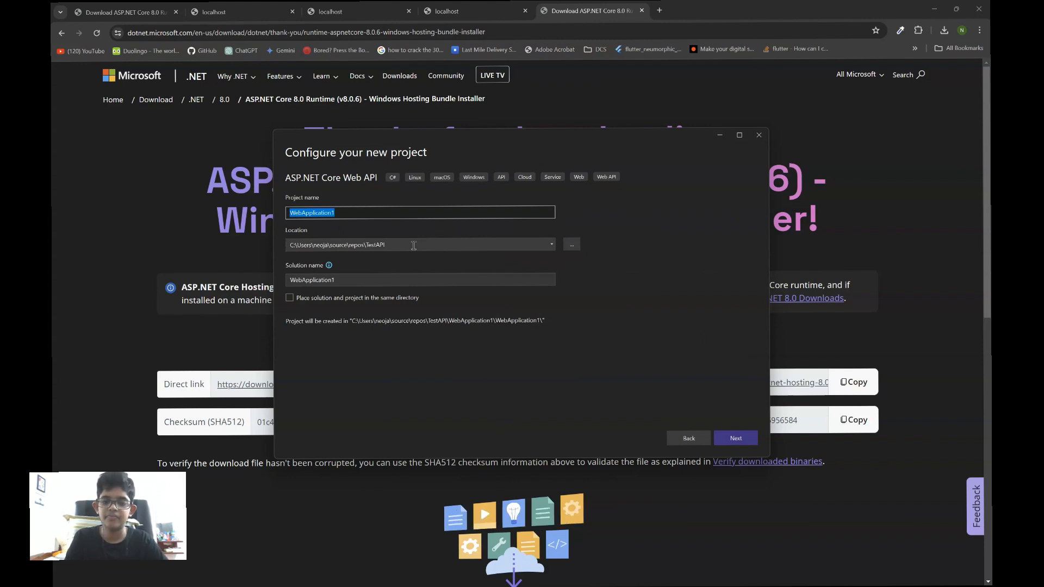
# Name the project WeatherAPITest and create it on .NET 8.0 (Long Term Support) with the default additional options
pyautogui.write('WeatherAPI')
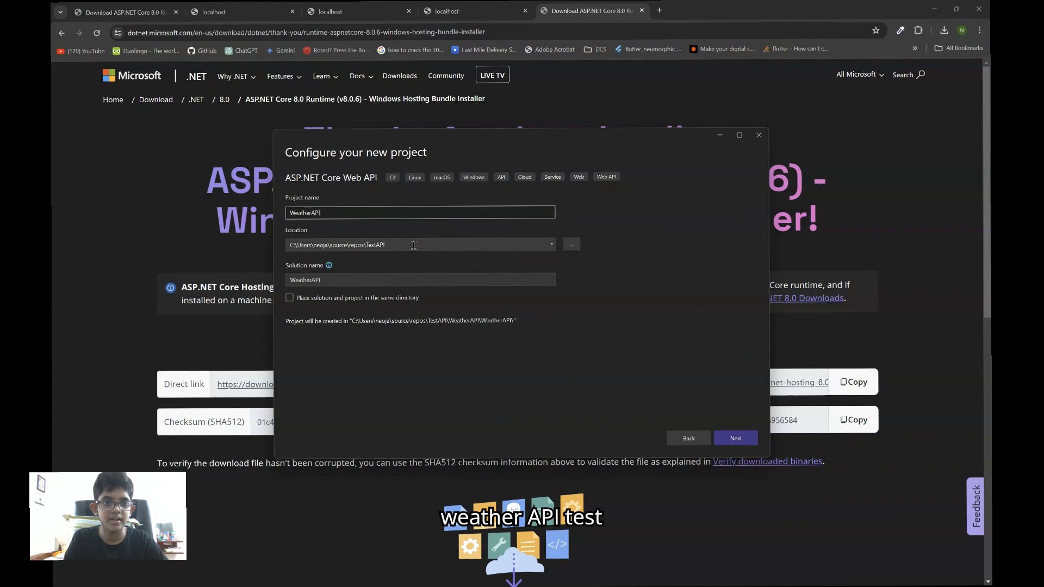
pyautogui.write('TEest')
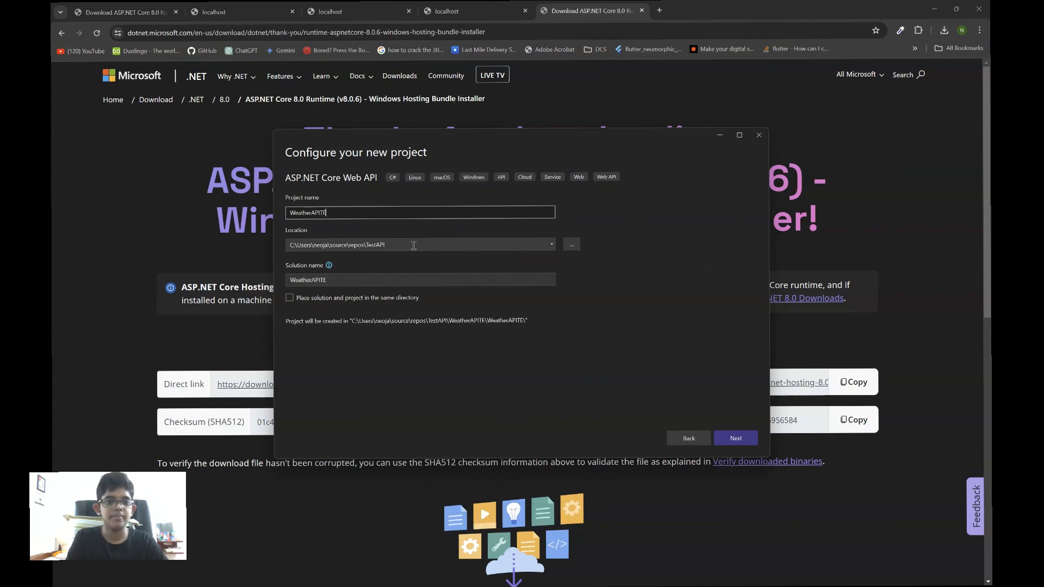
pyautogui.press('BackSpace')
pyautogui.press('BackSpace')
pyautogui.press('BackSpace')
pyautogui.press('BackSpace')
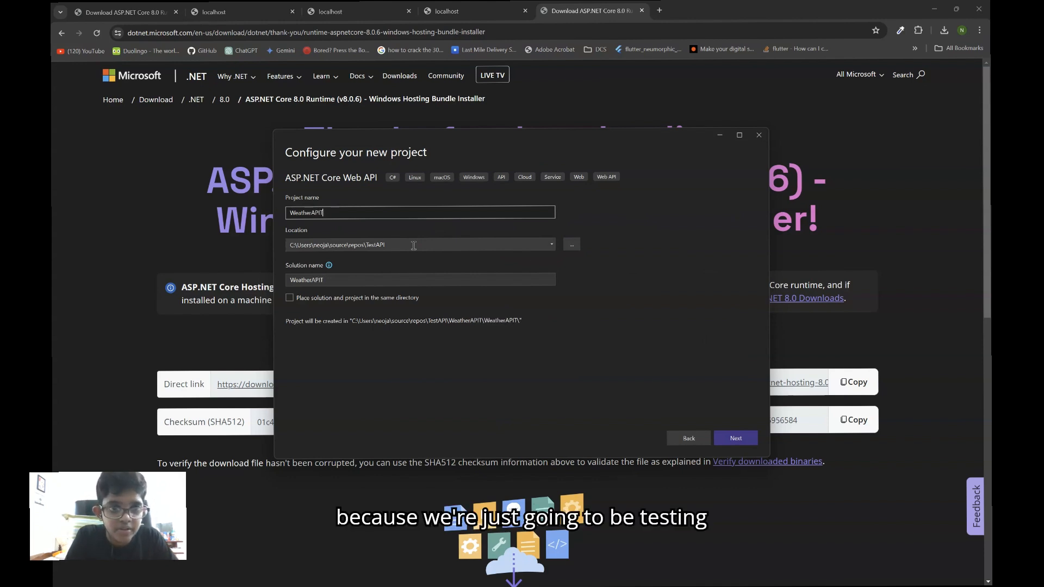
pyautogui.write('est')
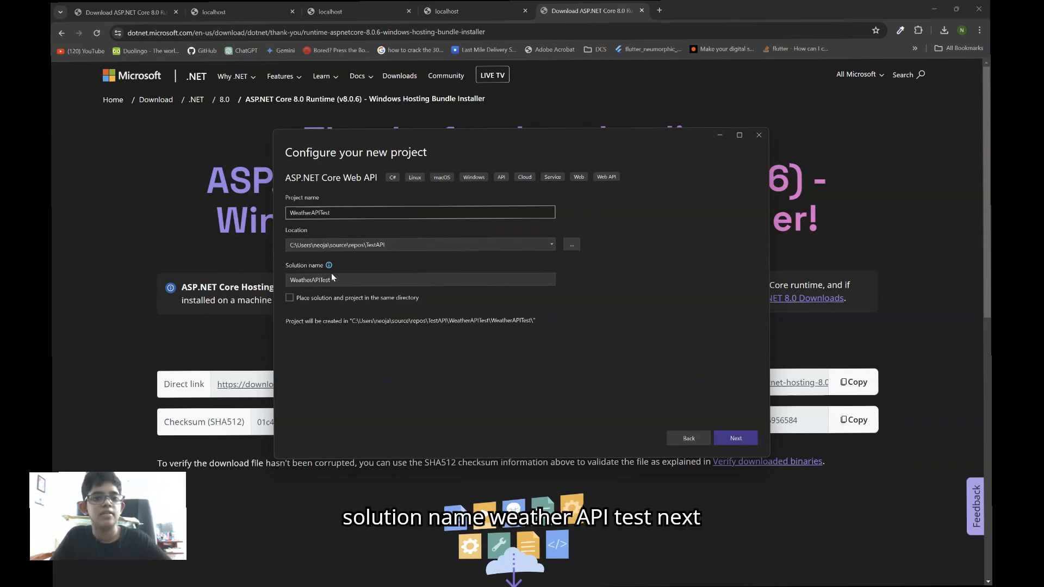
pyautogui.click(735, 437)
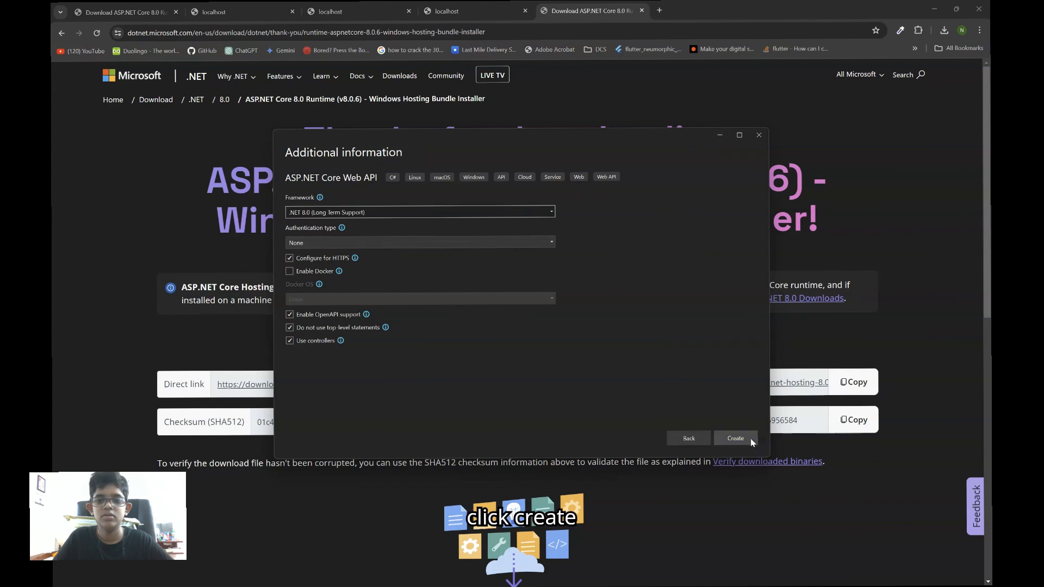
pyautogui.click(735, 437)
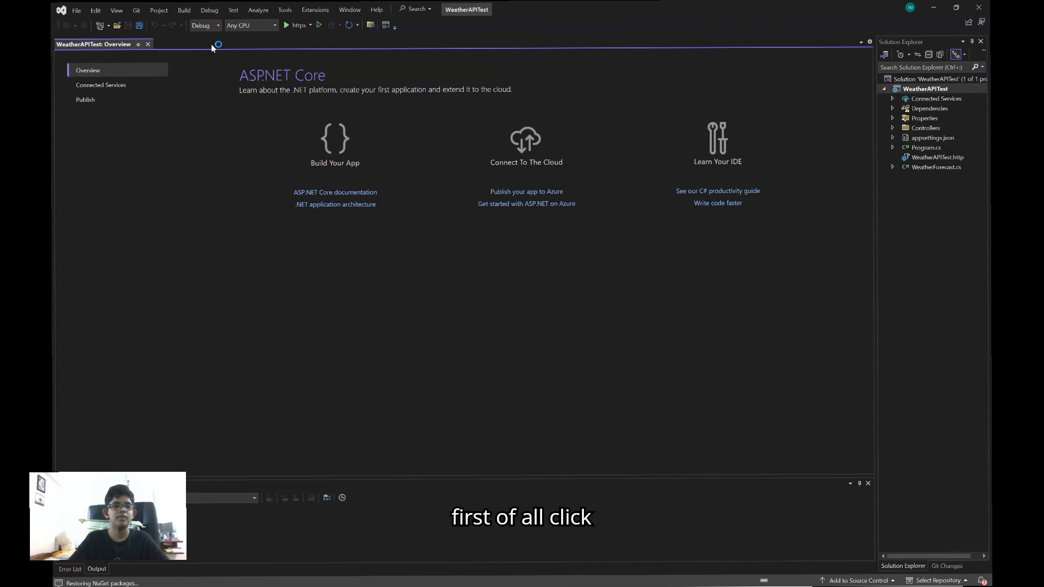
# Run the WeatherAPITest project with the https profile and check its console output
pyautogui.click(290, 25)
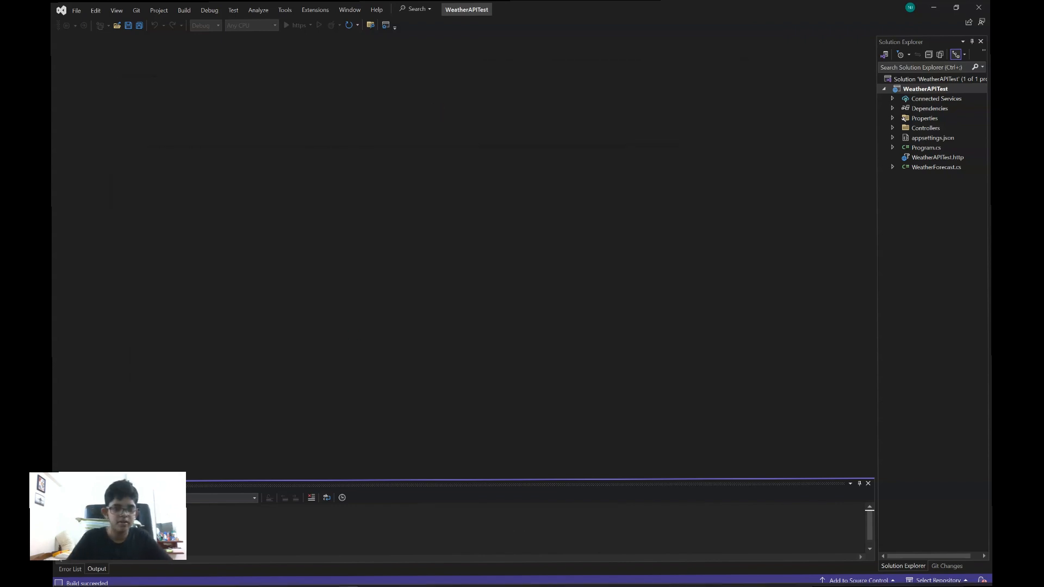
pyautogui.moveTo(262, 577)
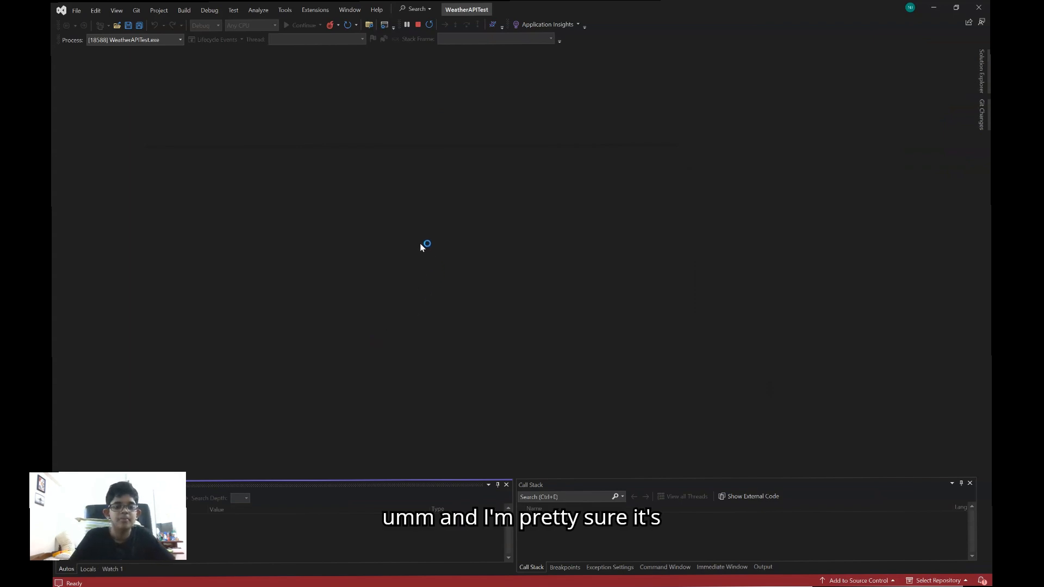
pyautogui.moveTo(366, 571)
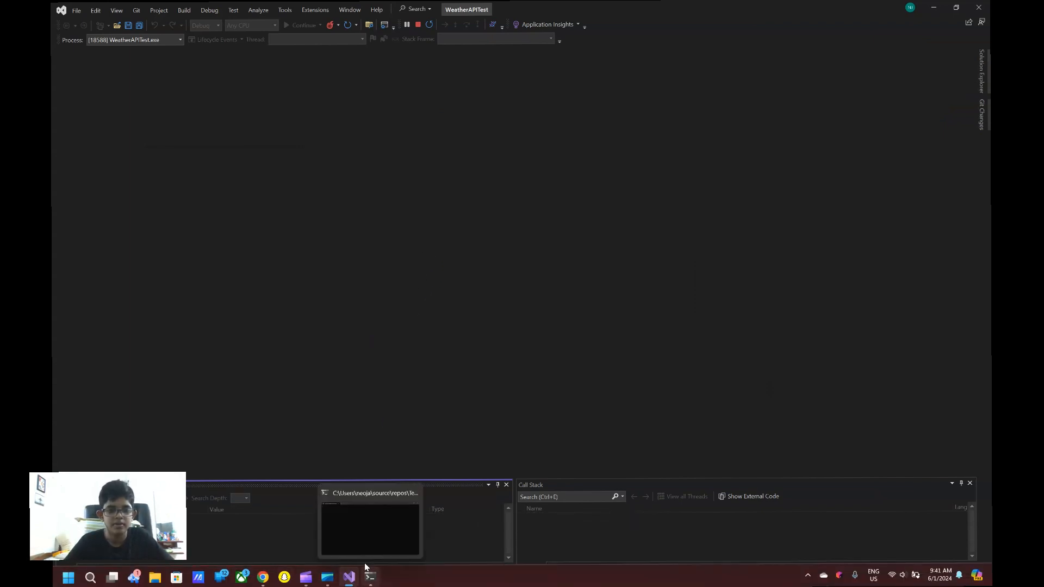
pyautogui.click(366, 543)
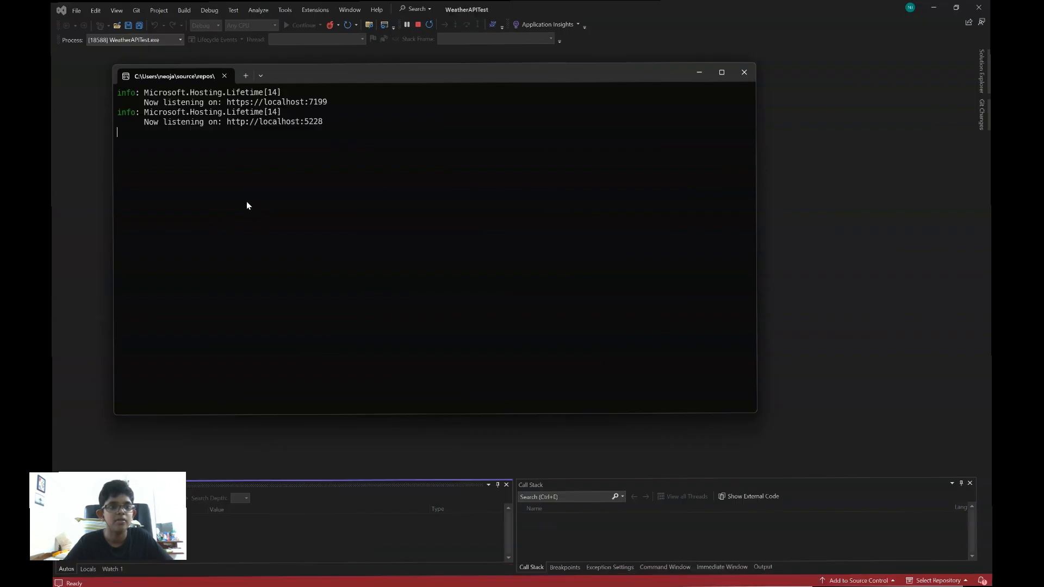
pyautogui.click(104, 410)
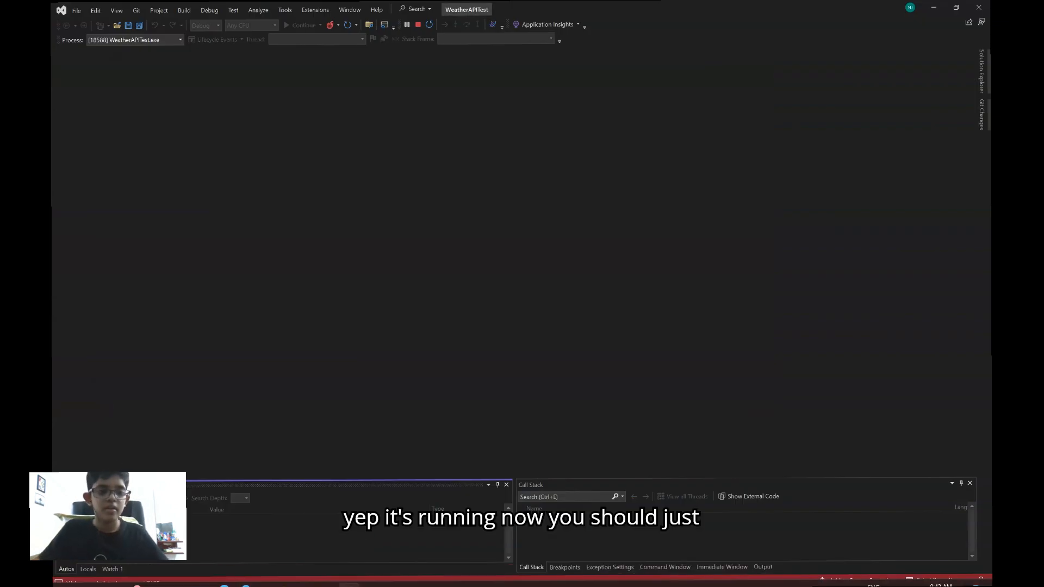
# Switch to Chrome and bring up the window showing the project's Swagger UI page
pyautogui.moveTo(263, 575)
pyautogui.click(223, 522)
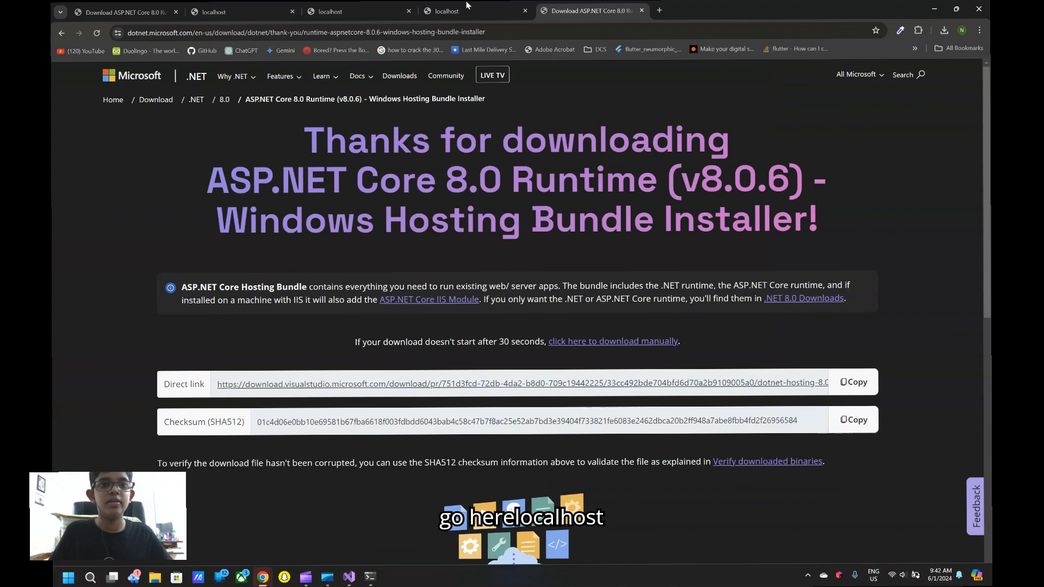
pyautogui.click(348, 11)
pyautogui.click(555, 10)
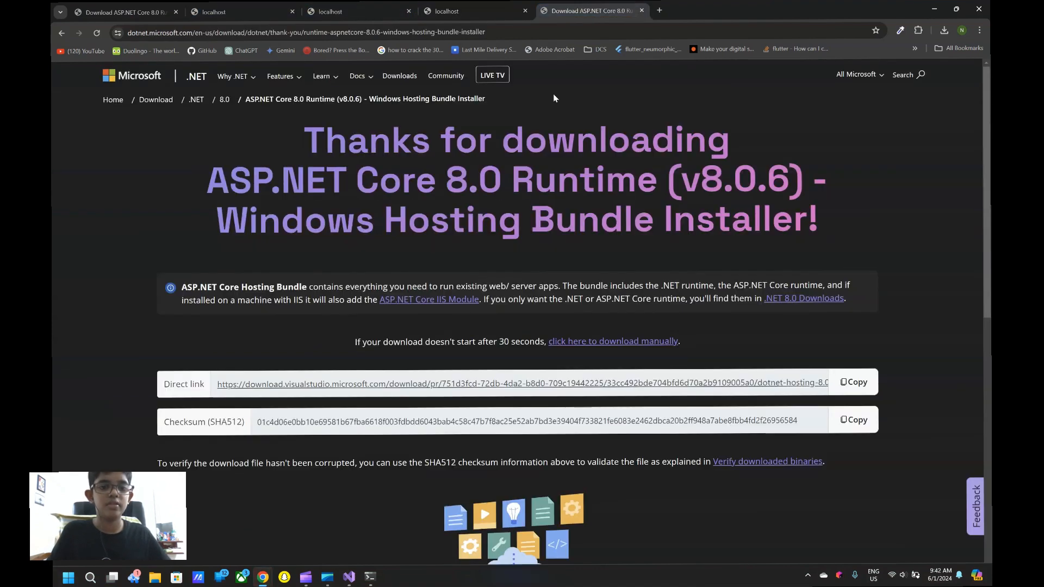
pyautogui.moveTo(262, 577)
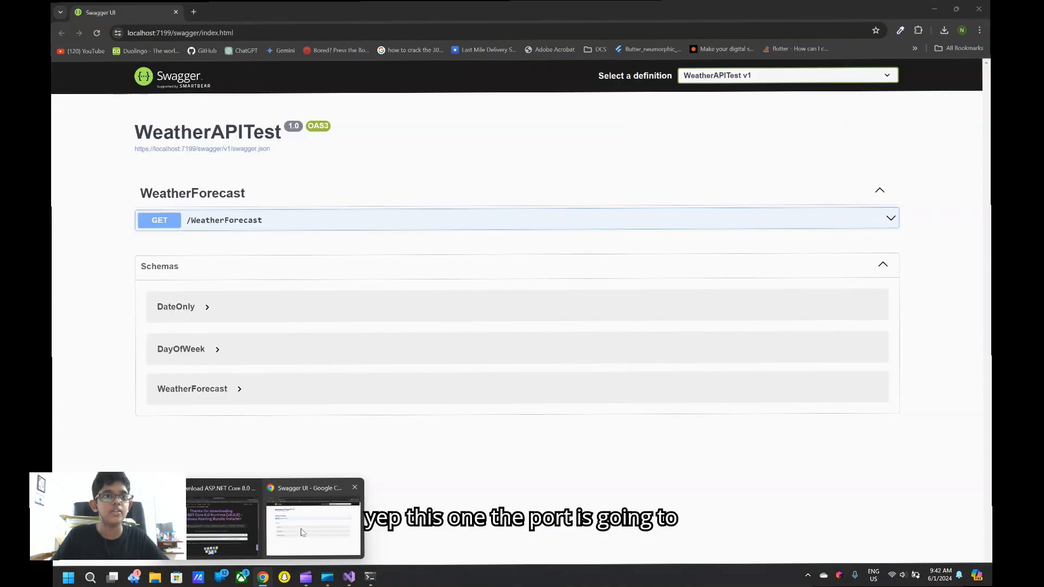
pyautogui.click(302, 532)
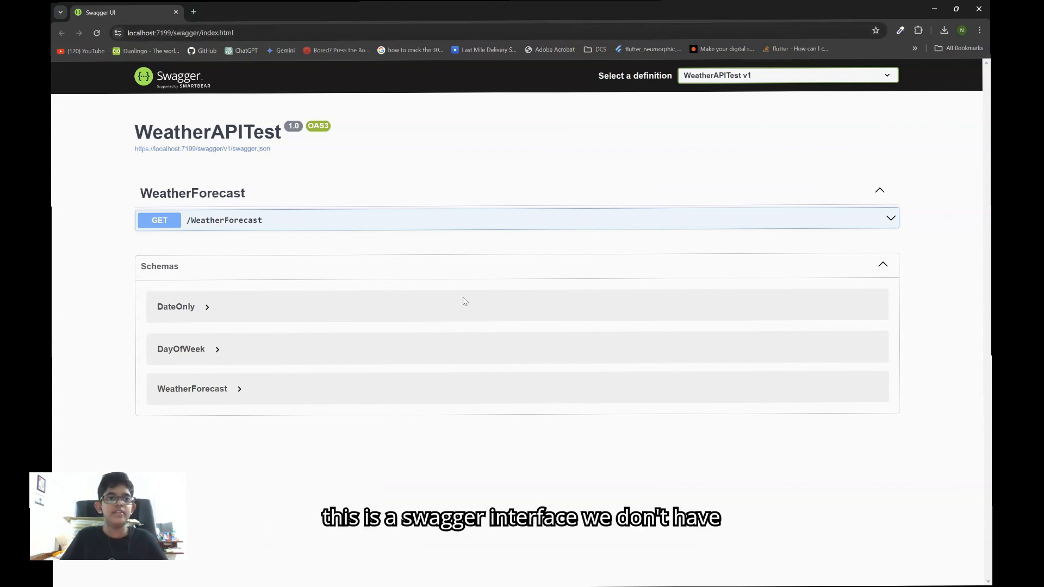
# Open localhost:7199/weatherforecast in the browser and display its JSON response pretty-printed
pyautogui.moveTo(246, 38); pyautogui.dragTo(175, 59)
pyautogui.write('weath')
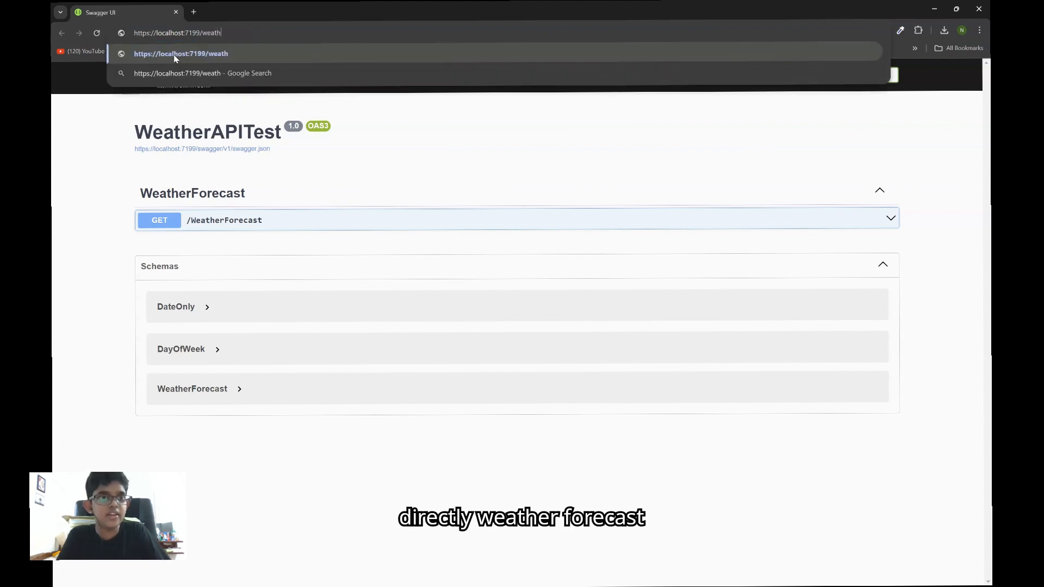
pyautogui.write('erforecast')
pyautogui.press('Return')
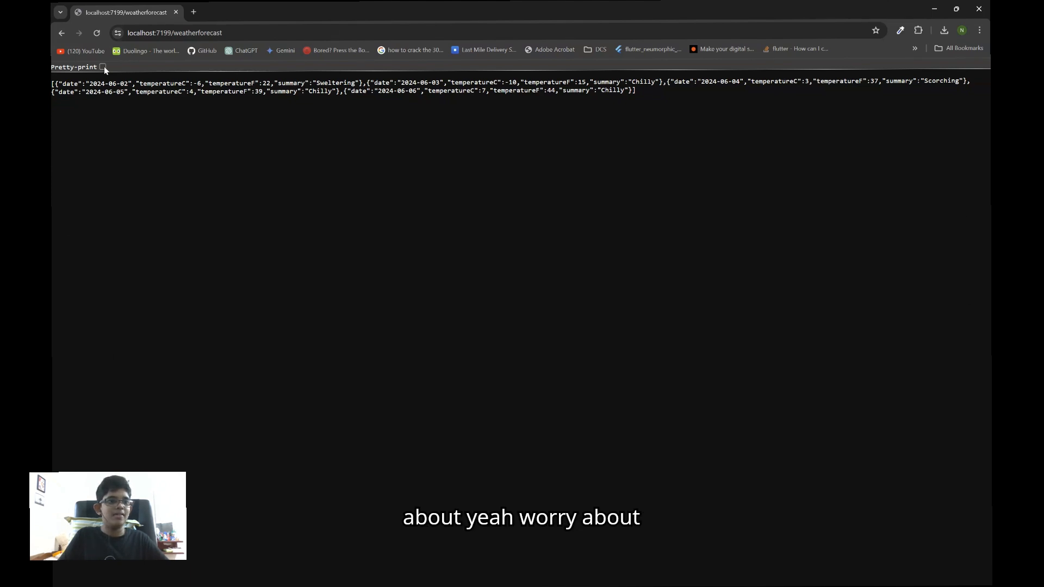
pyautogui.click(103, 67)
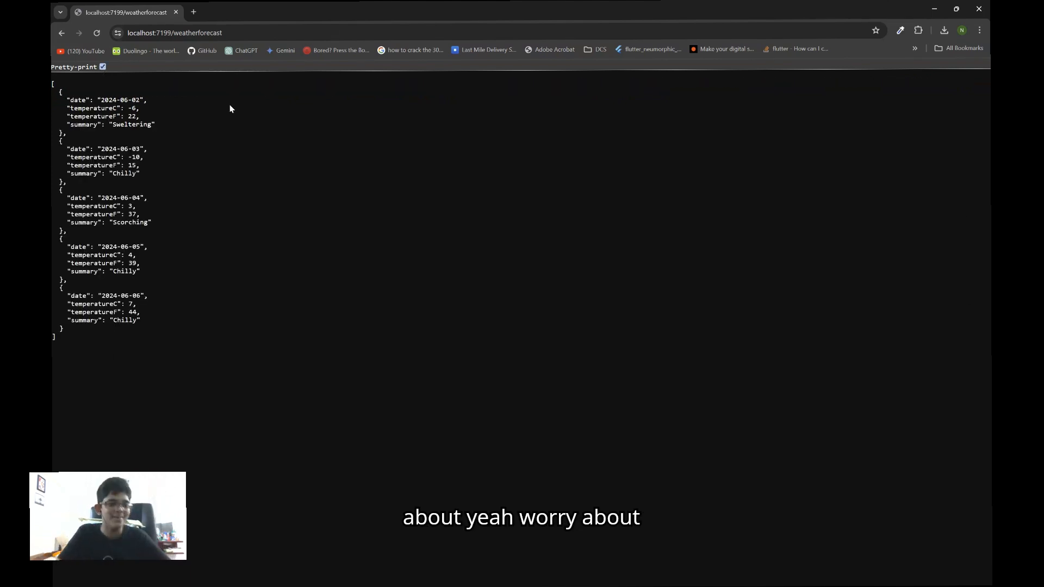
pyautogui.moveTo(57, 339); pyautogui.dragTo(53, 81)
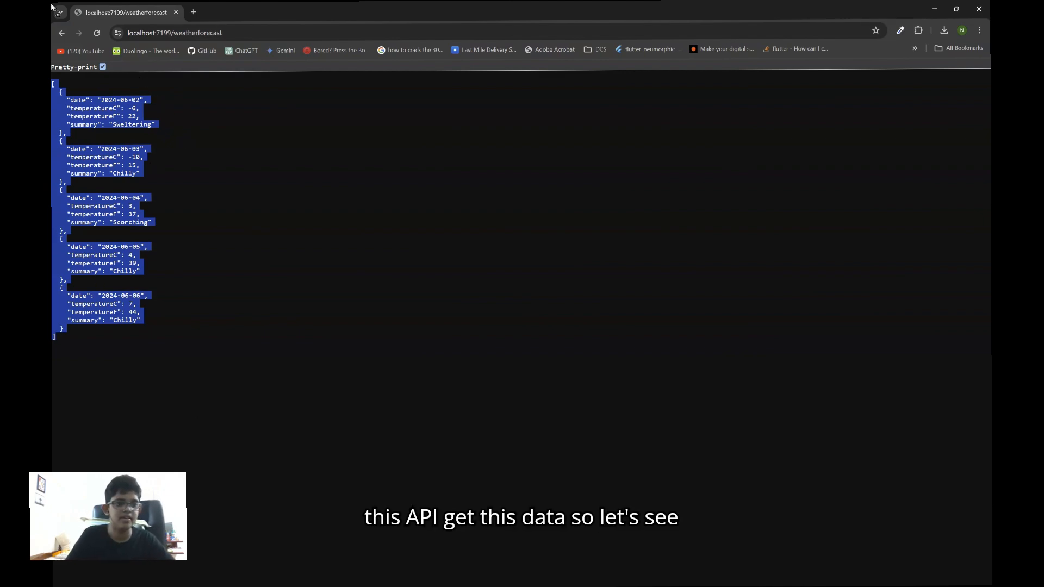
pyautogui.moveTo(51, 4); pyautogui.dragTo(52, 6)
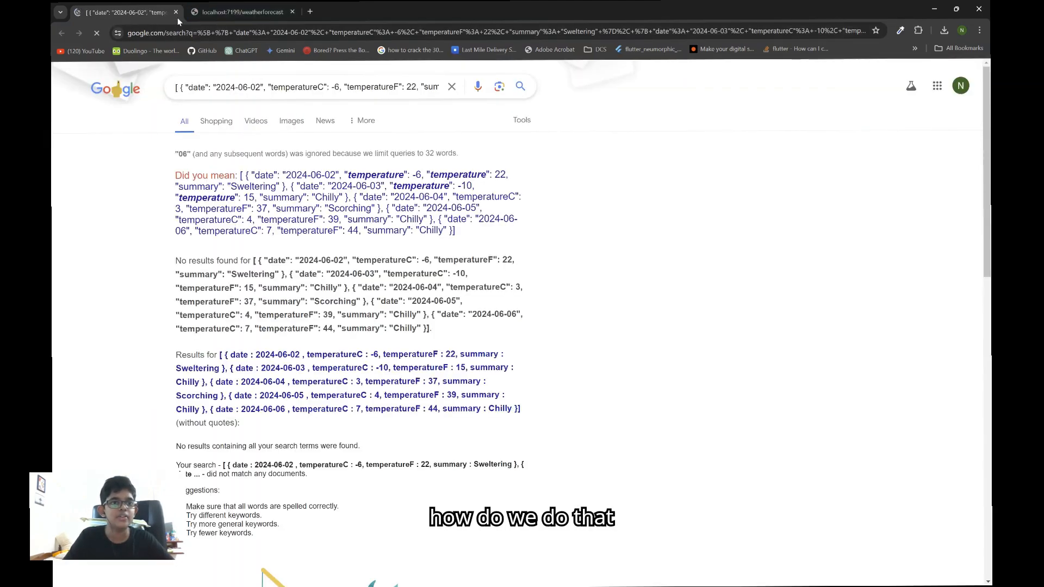
pyautogui.click(176, 12)
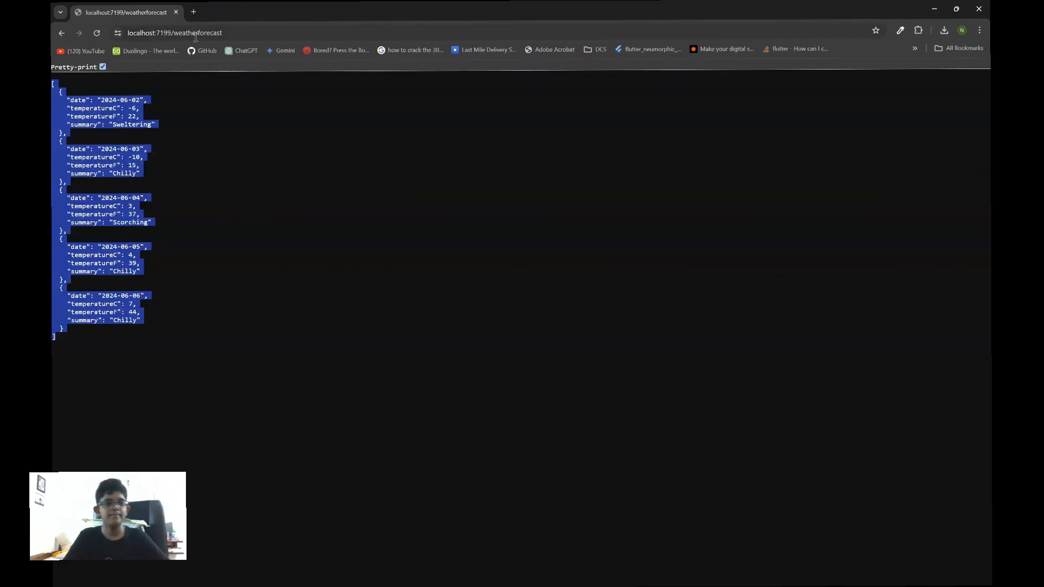
pyautogui.click(153, 367)
# Search Windows for "iis" and launch Internet Information Services (IIS) Manager
pyautogui.press('super')
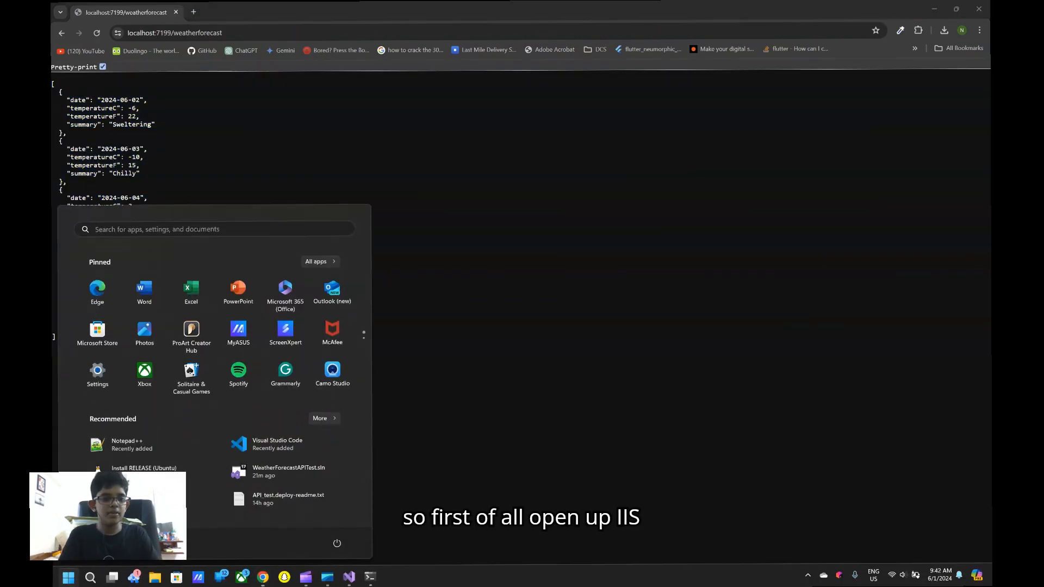
pyautogui.write('iis')
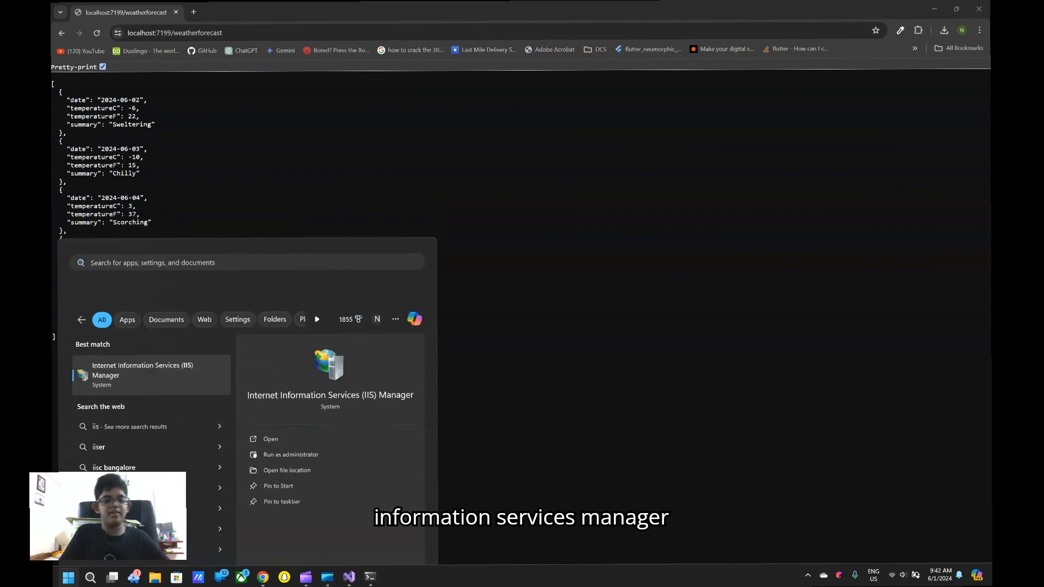
pyautogui.press('Return')
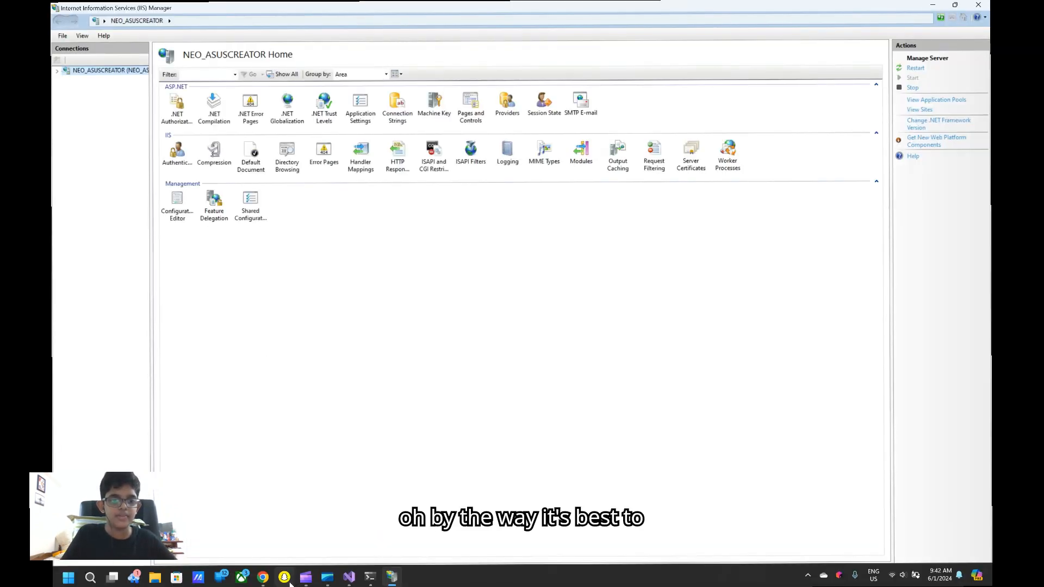
# Switch to Visual Studio, stop debugging the WeatherAPITest project, and return to IIS Manager
pyautogui.click(349, 578)
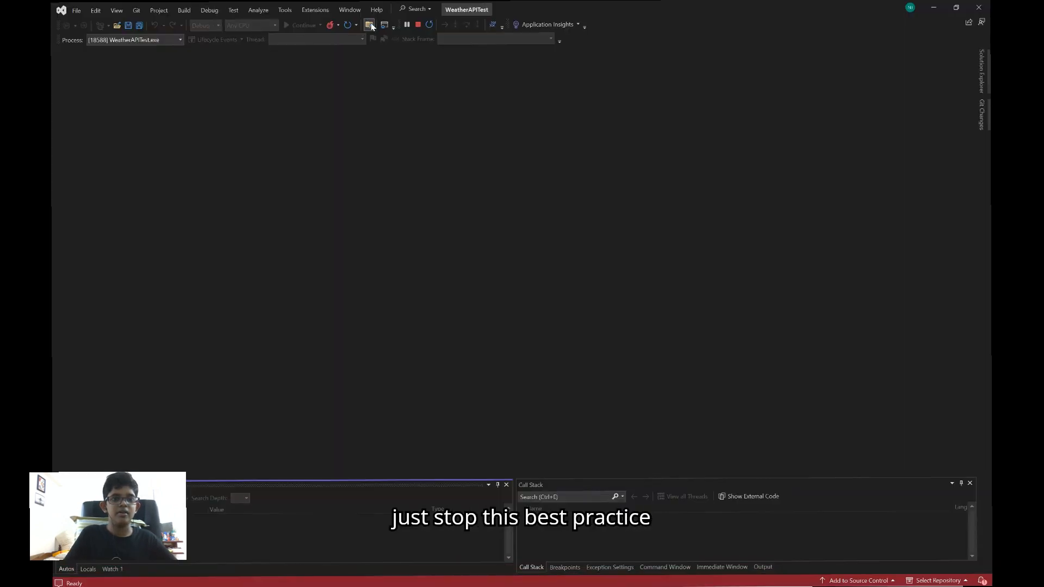
pyautogui.click(418, 24)
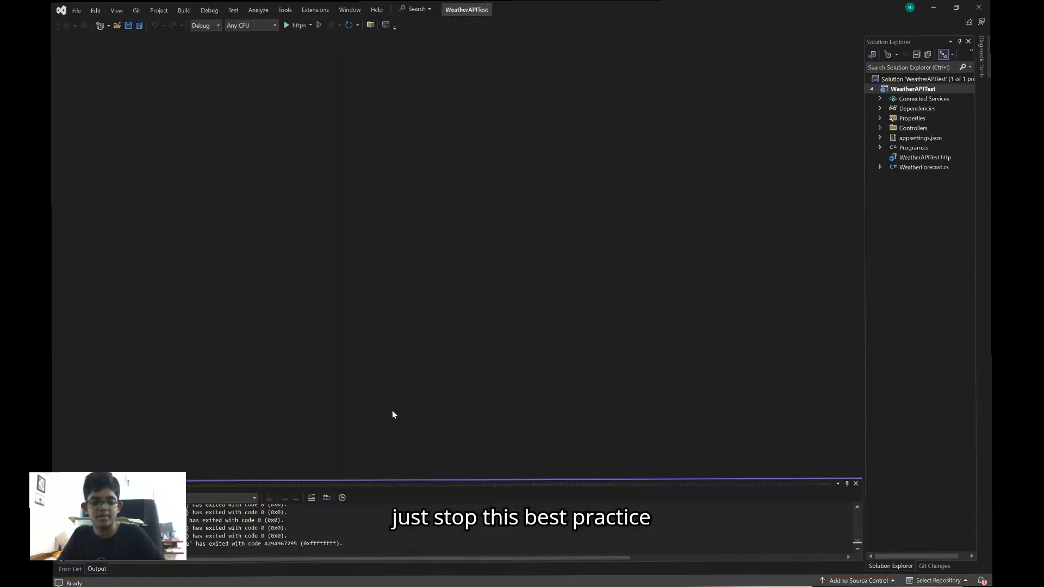
pyautogui.hotkey('alt', 'Tab')
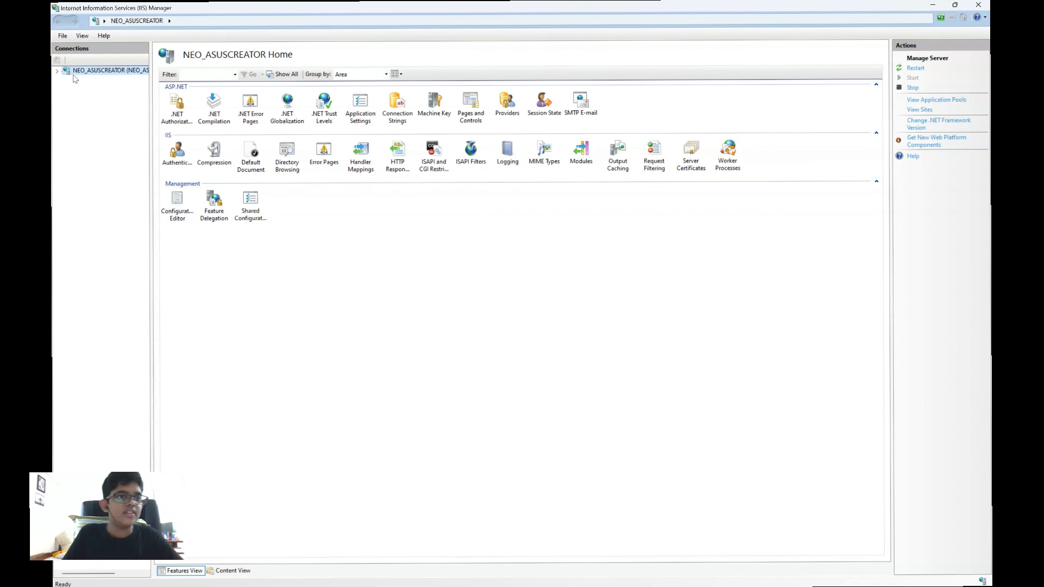
# Start adding a website under the server's Sites node and enter WeatherAPITest as the site name
pyautogui.click(57, 71)
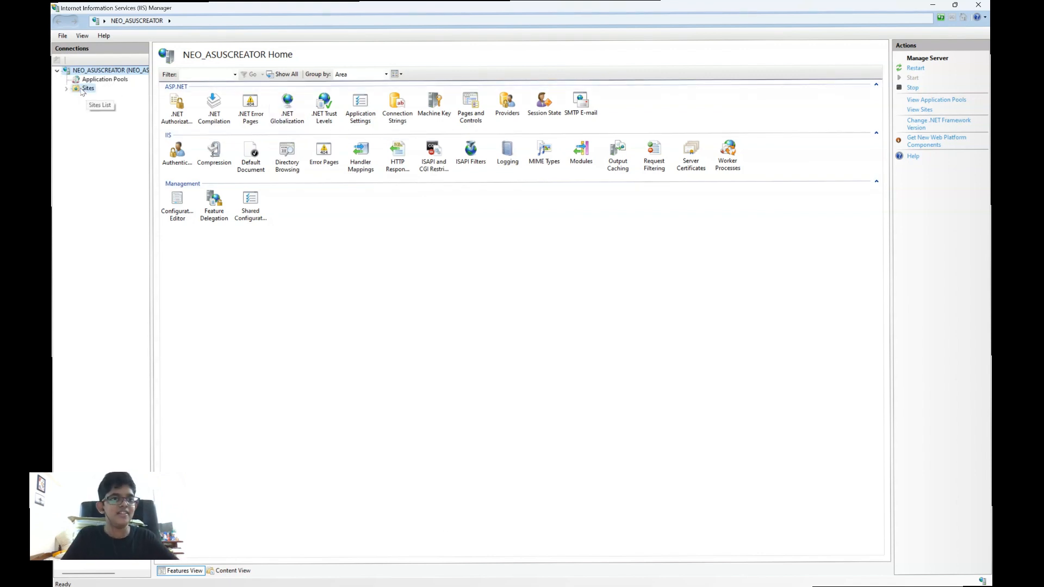
pyautogui.rightClick(84, 90)
pyautogui.click(103, 98)
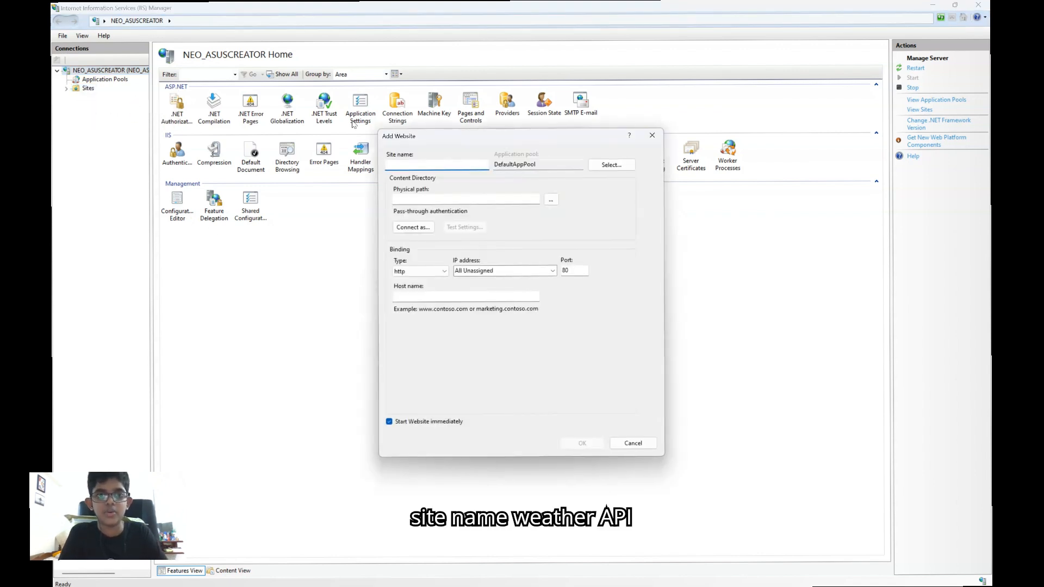
pyautogui.write('WeatherAPITest')
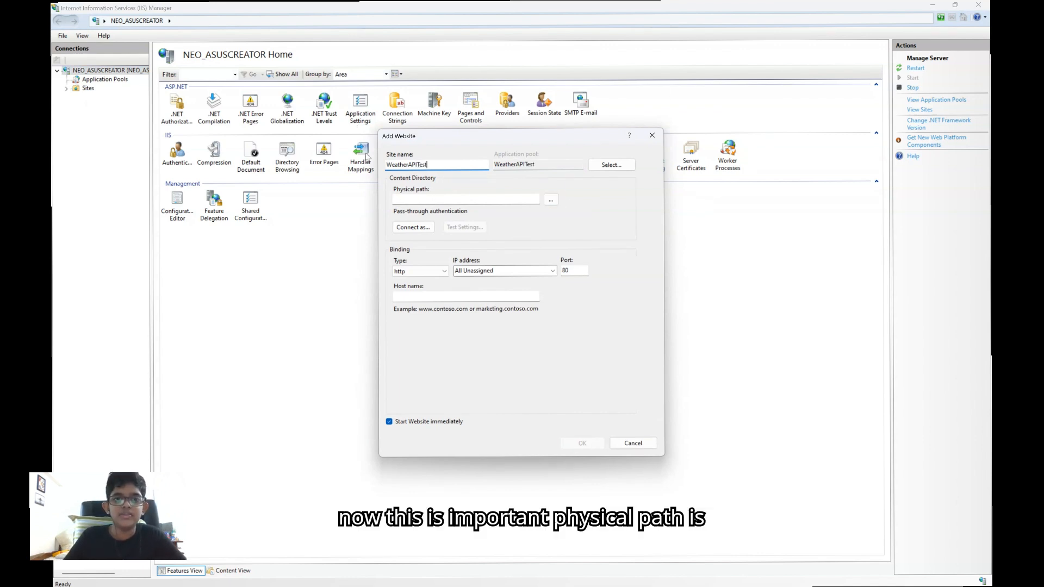
# Start choosing the new website's physical path and expand the Sites folder on the C: drive
pyautogui.click(551, 200)
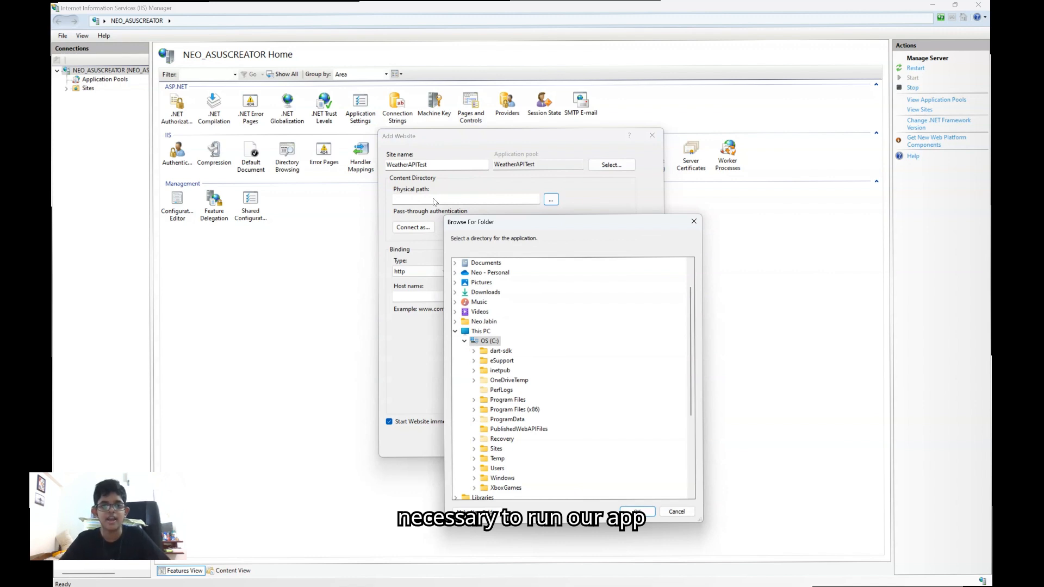
pyautogui.click(475, 449)
pyautogui.click(478, 449)
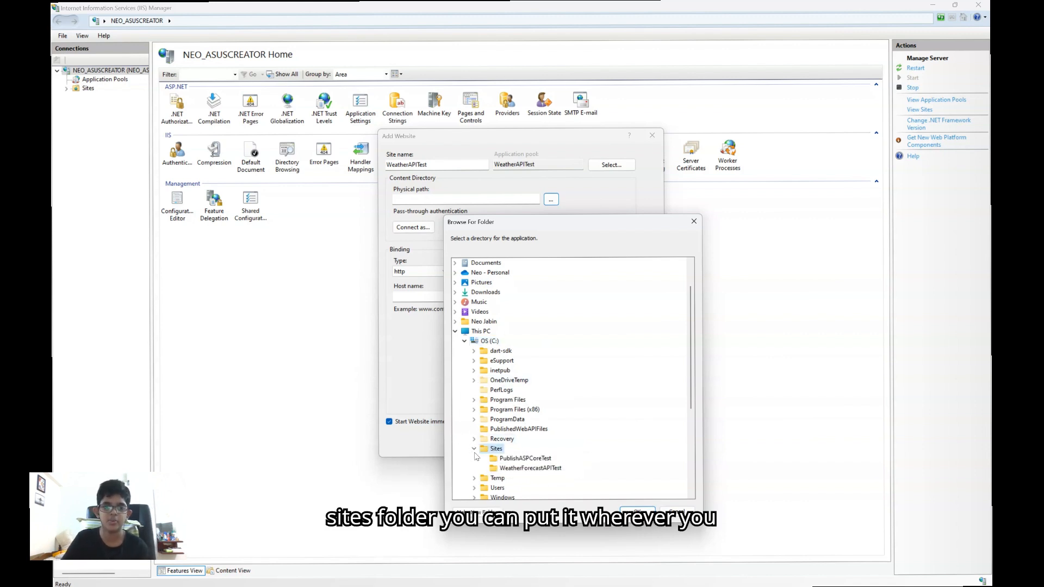
pyautogui.click(474, 449)
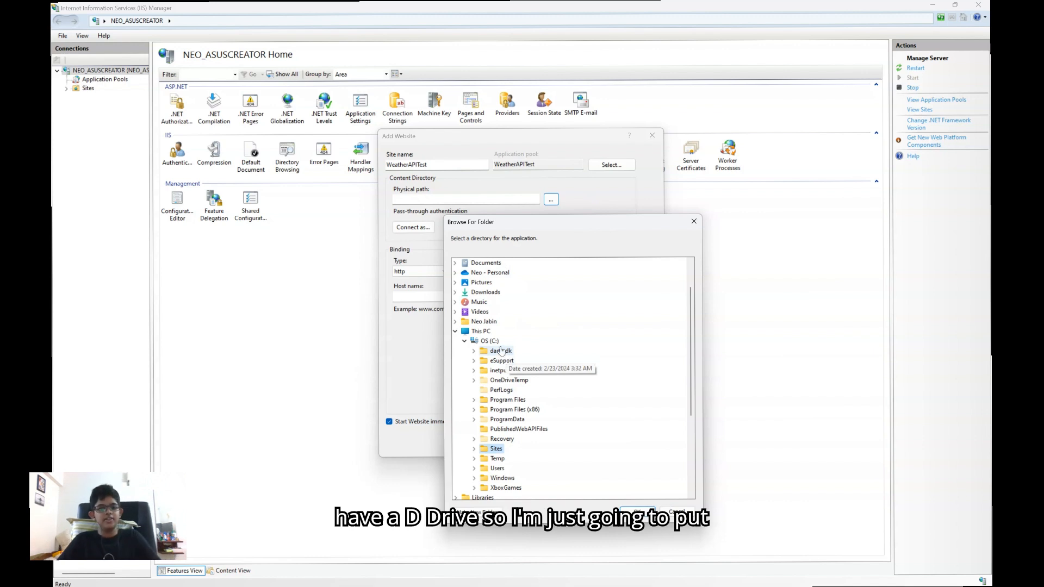
pyautogui.scroll(-2, 498, 353)
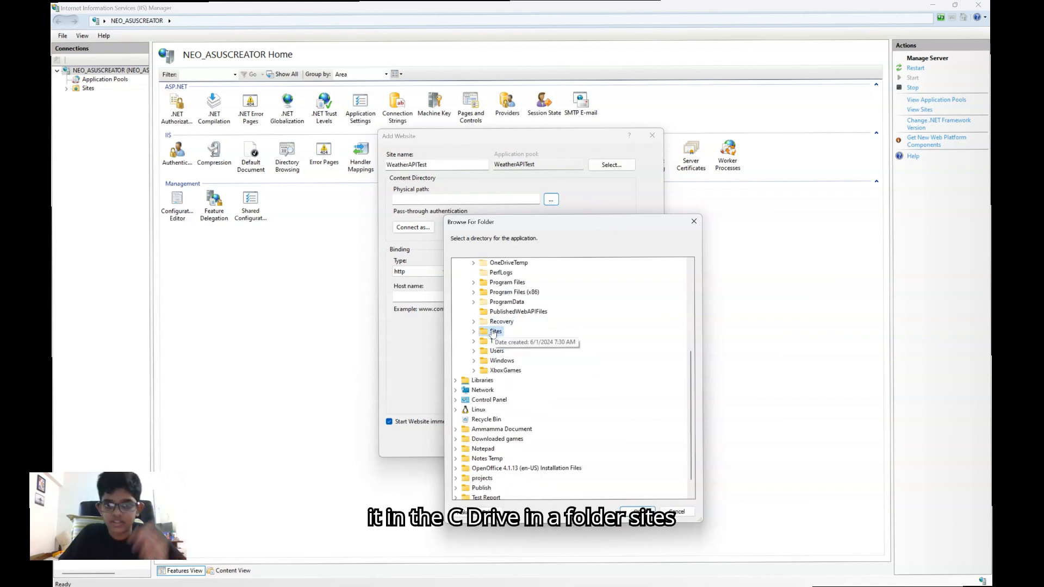
pyautogui.doubleClick(496, 390)
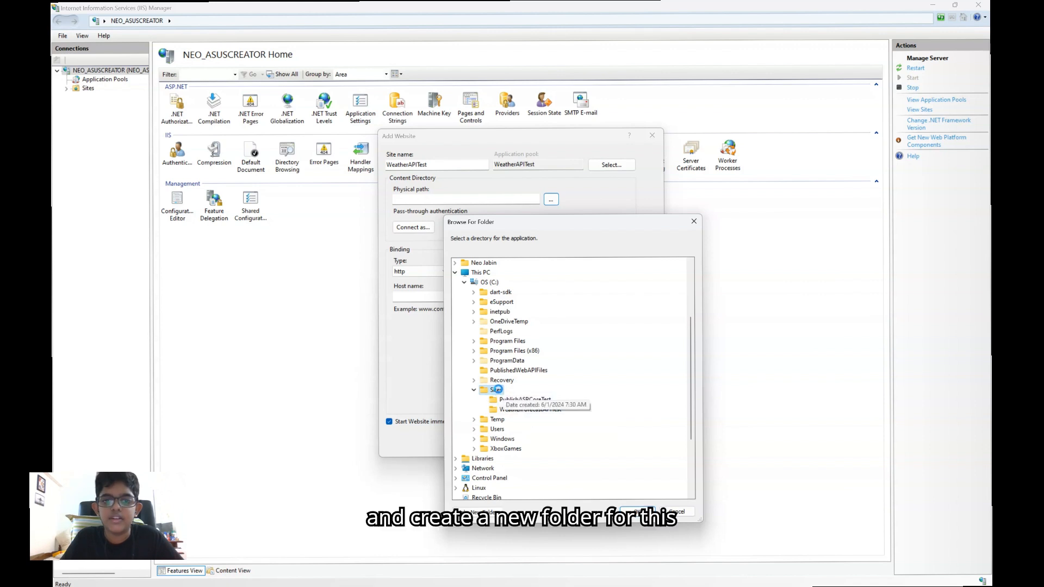
# Create a folder named WeatherAPITest inside C:\Sites and set it as the website's physical path
pyautogui.rightClick(496, 390)
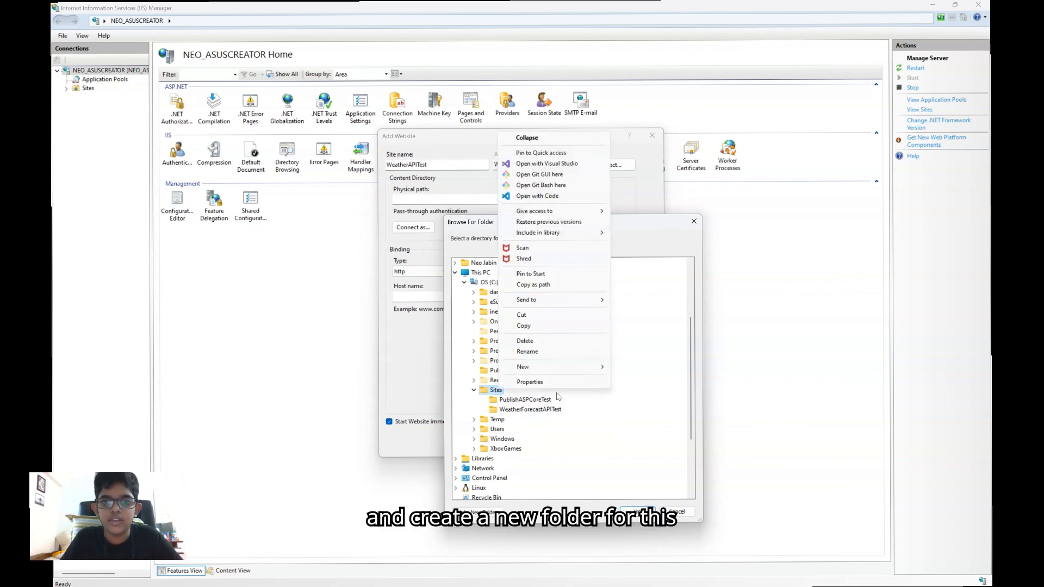
pyautogui.moveTo(548, 370)
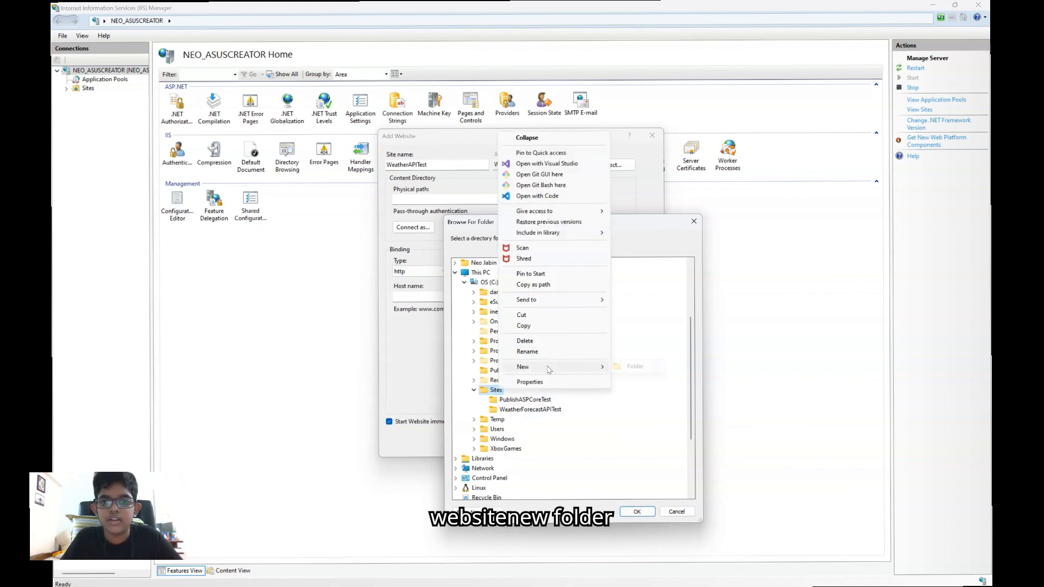
pyautogui.click(645, 368)
pyautogui.write('WeatherFo')
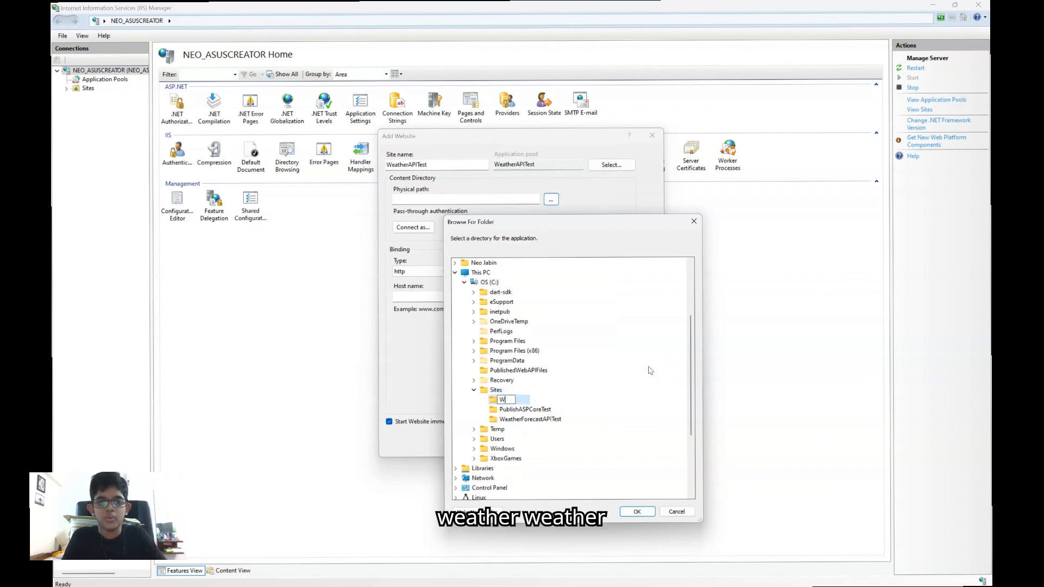
pyautogui.press('BackSpace')
pyautogui.press('BackSpace')
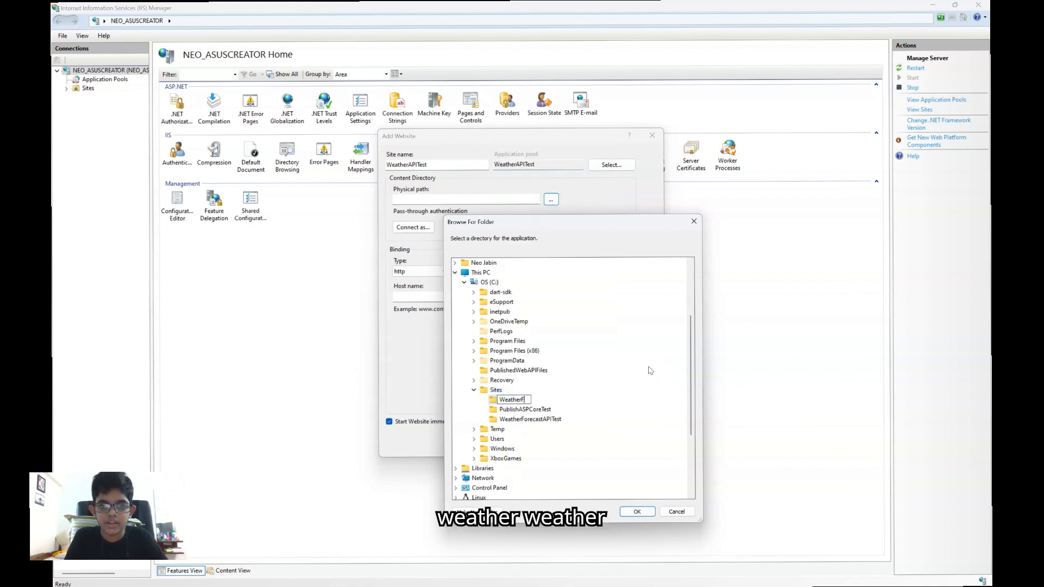
pyautogui.write('APITest')
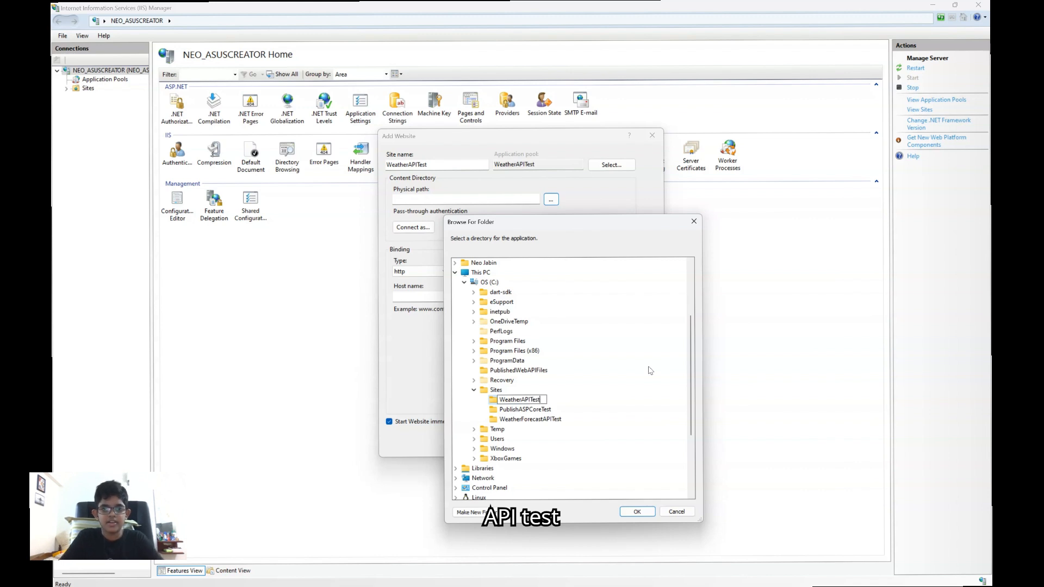
pyautogui.press('Return')
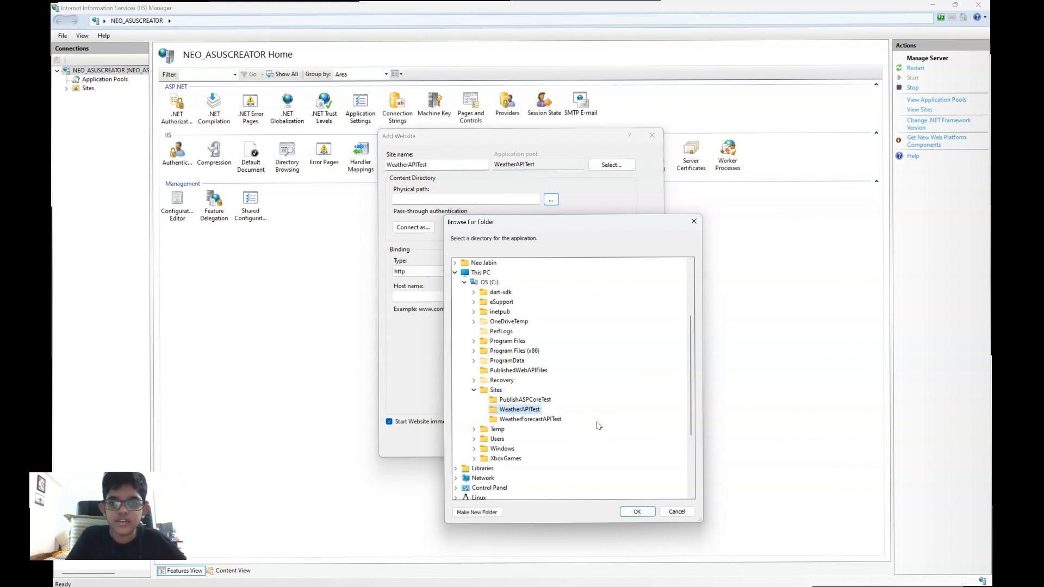
pyautogui.click(633, 516)
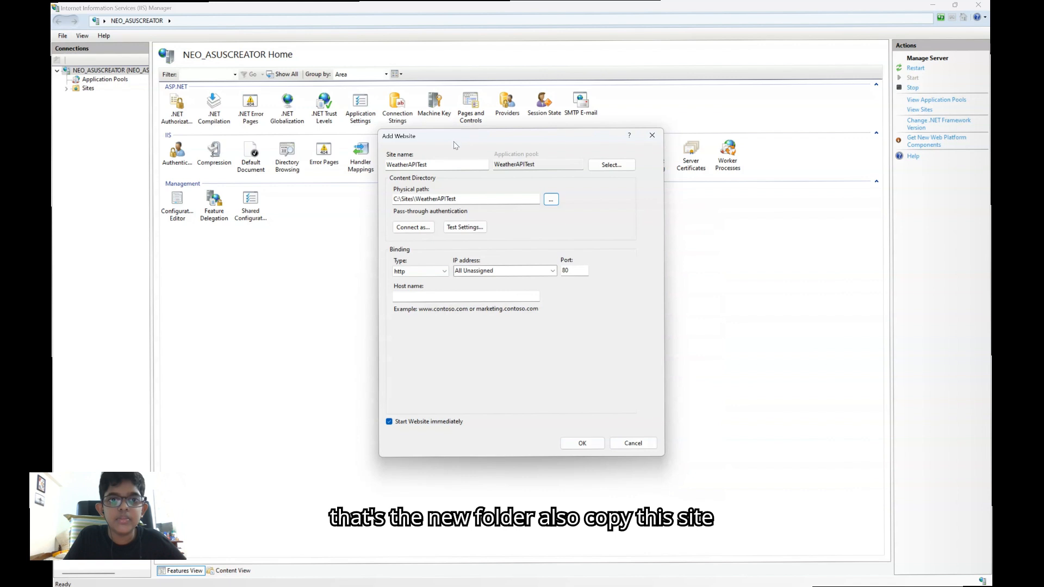
# Copy the site name WeatherAPITest and paste it into a new Notepad tab
pyautogui.moveTo(440, 163); pyautogui.dragTo(349, 168)
pyautogui.hotkey('ctrl', 'c')
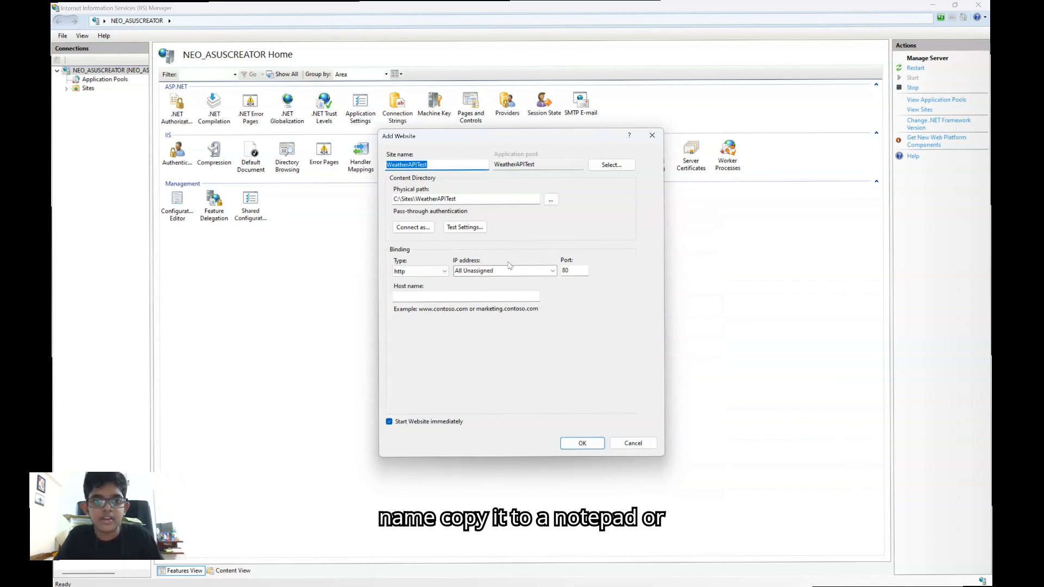
pyautogui.press('super')
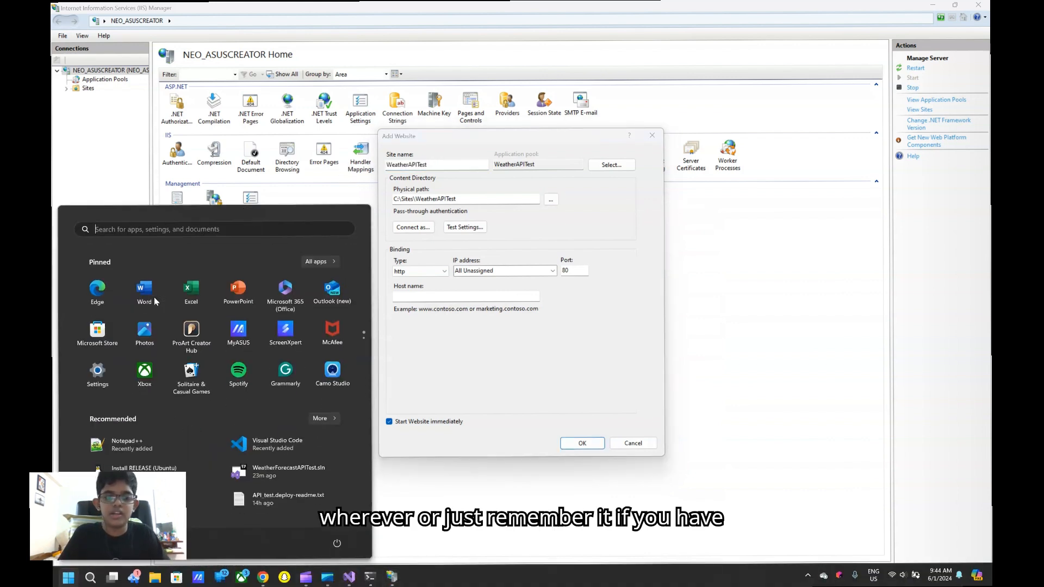
pyautogui.write('note')
pyautogui.click(154, 298)
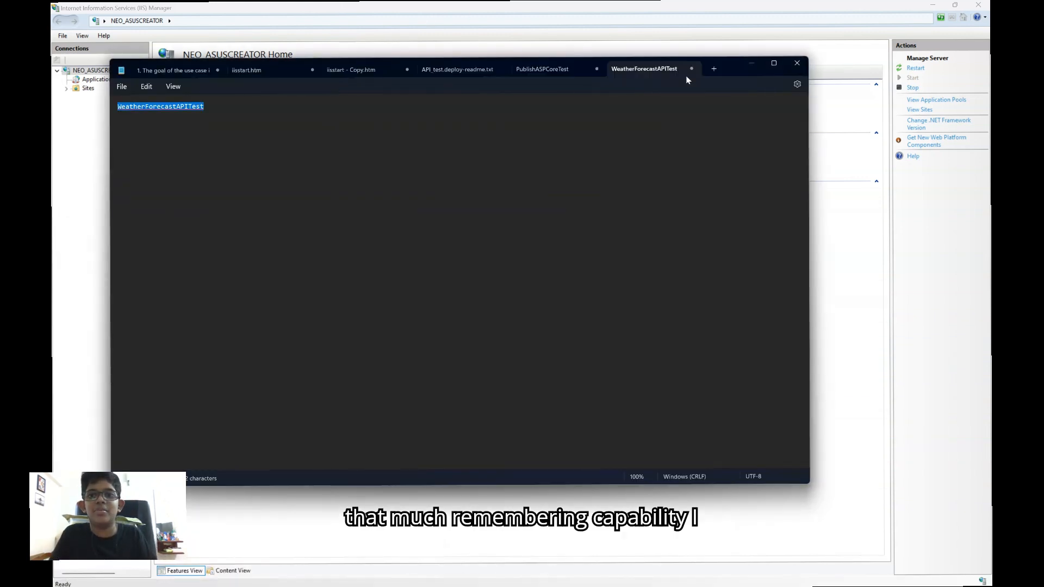
pyautogui.click(714, 69)
pyautogui.hotkey('ctrl', 'v')
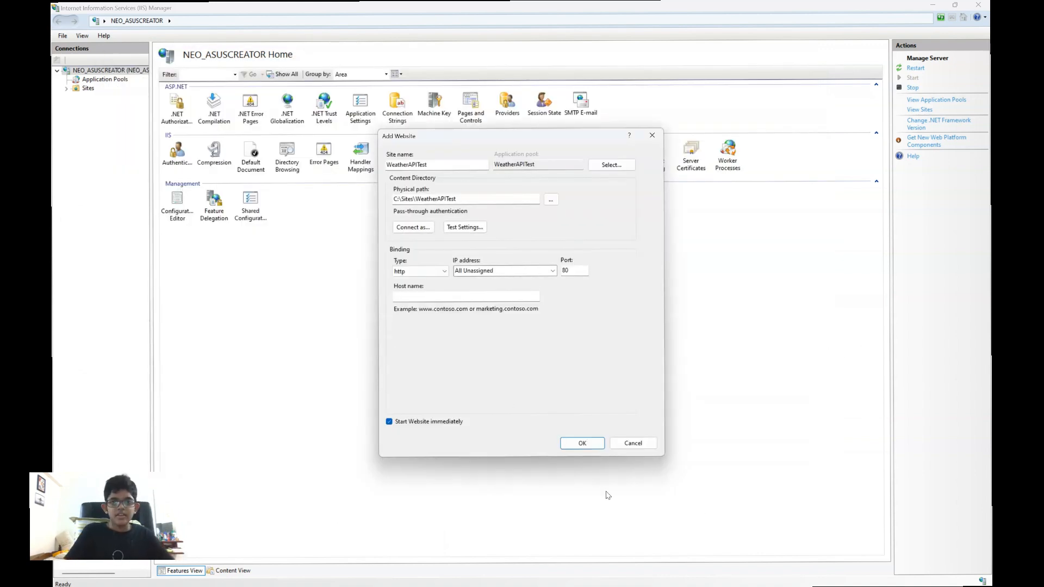
# Set the website's binding port to 8084 and create the site
pyautogui.doubleClick(575, 271)
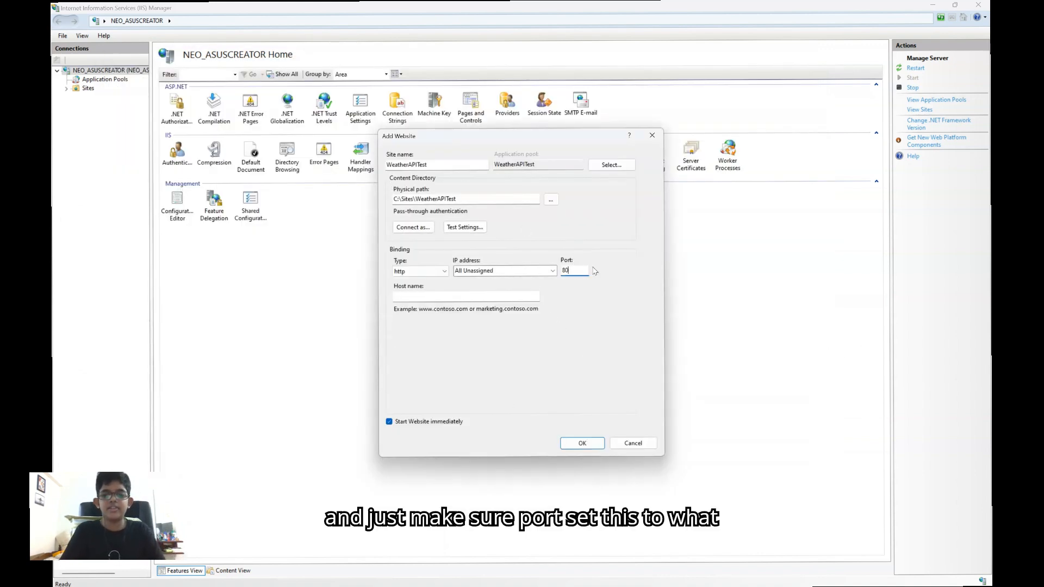
pyautogui.press('BackSpace')
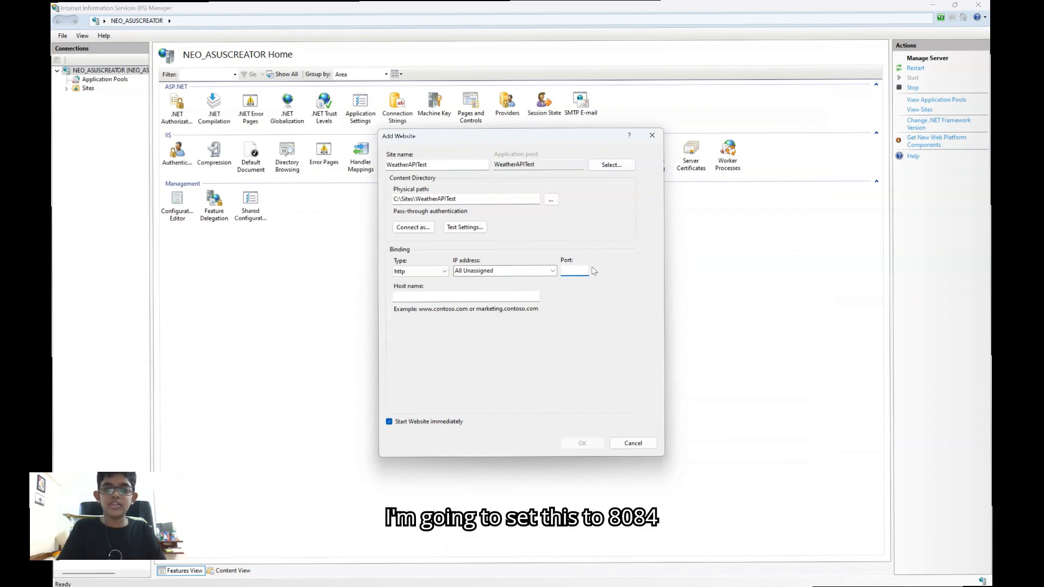
pyautogui.write('8084')
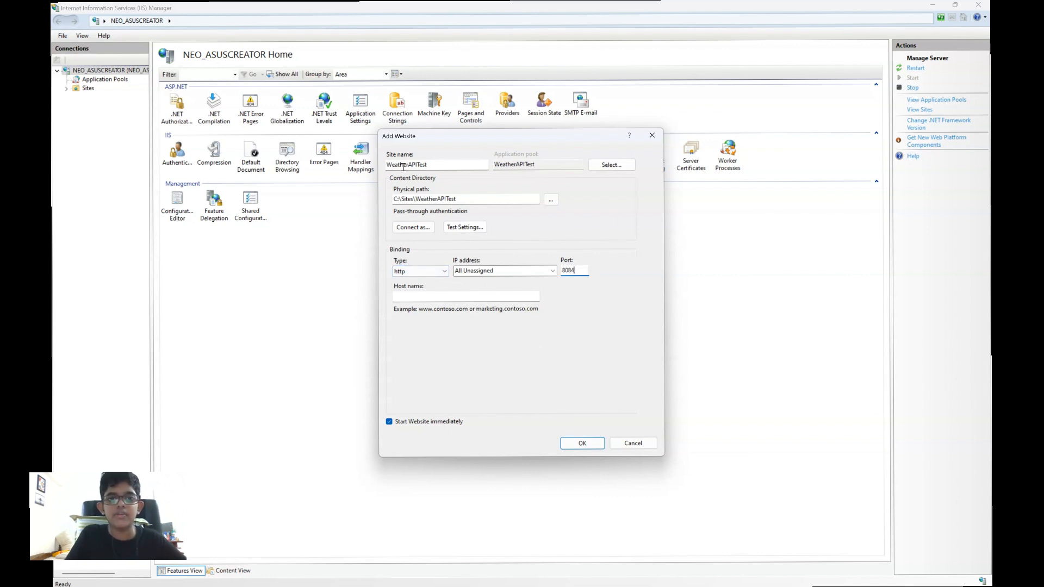
pyautogui.click(582, 444)
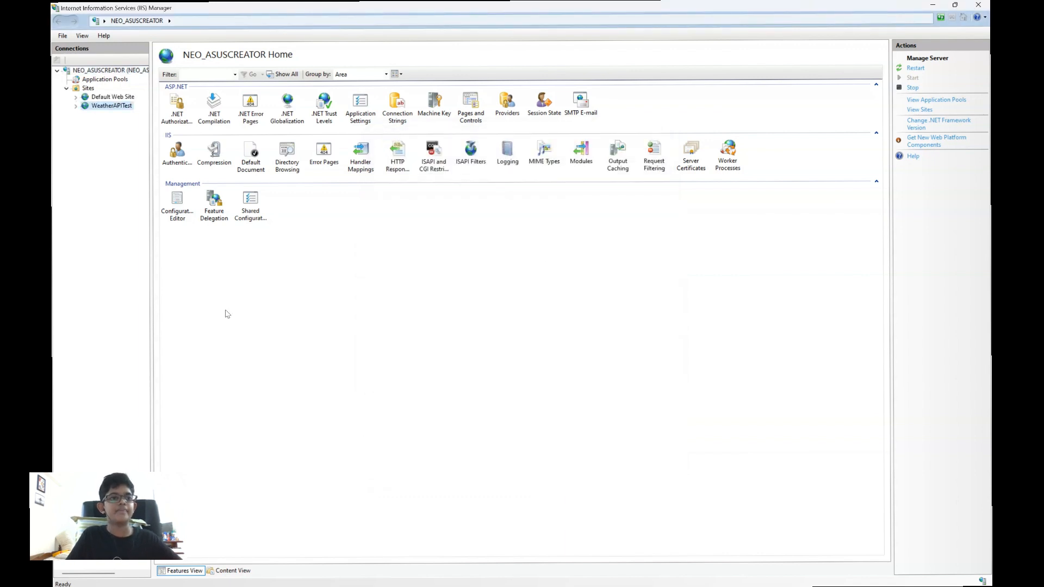
# Browse the WeatherAPITest website from IIS Manager to check that it is running
pyautogui.rightClick(108, 108)
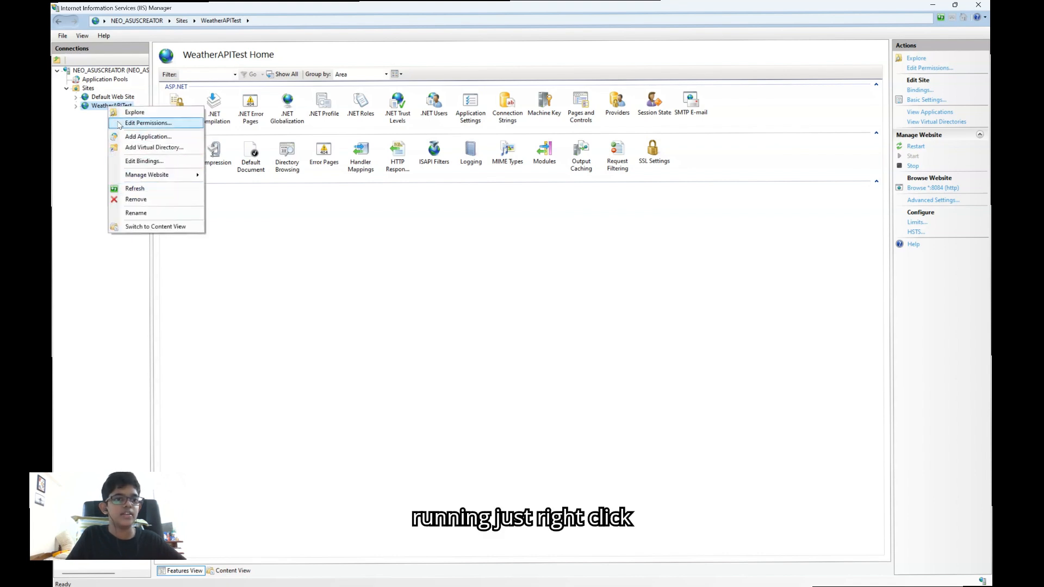
pyautogui.moveTo(163, 174)
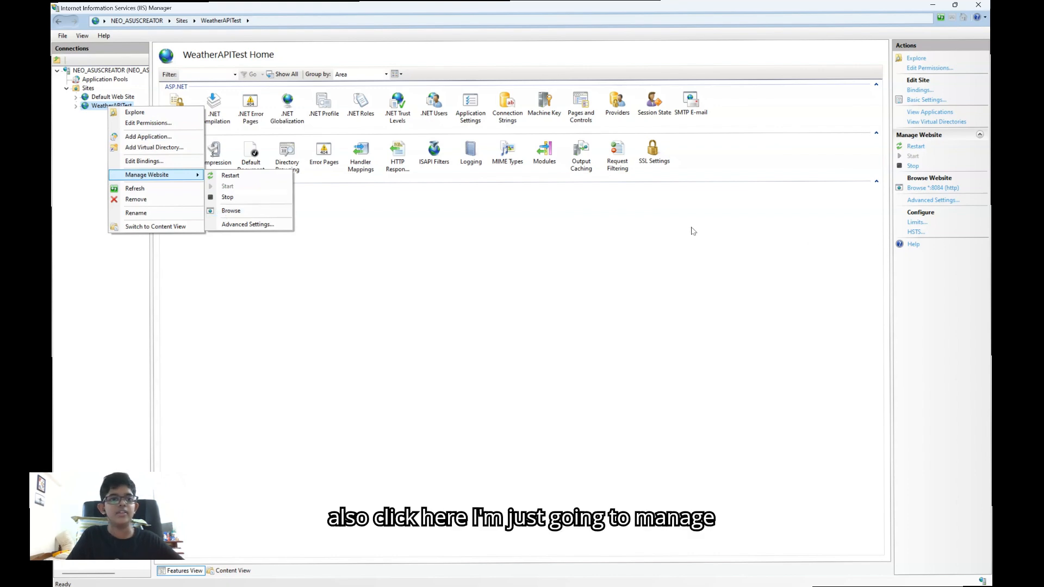
pyautogui.click(253, 211)
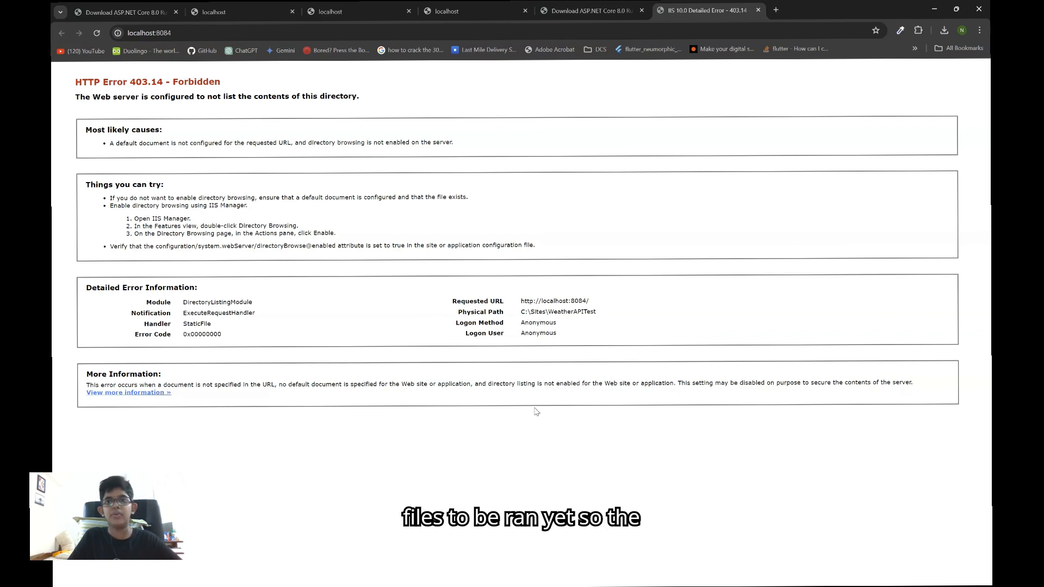
# Switch to Visual Studio and start publishing the WeatherAPITest project, not the solution
pyautogui.moveTo(413, 584)
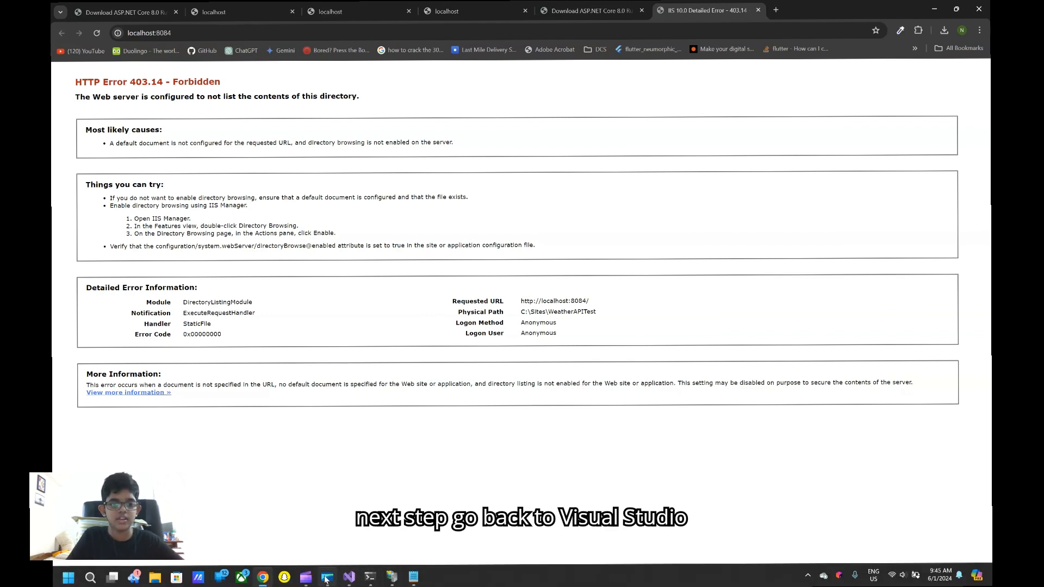
pyautogui.click(349, 577)
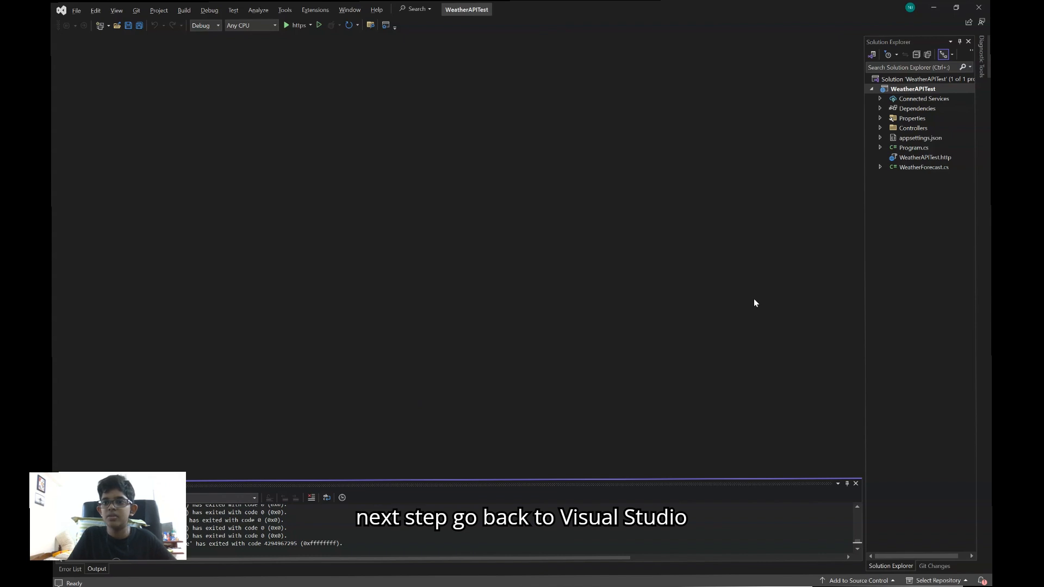
pyautogui.click(905, 91)
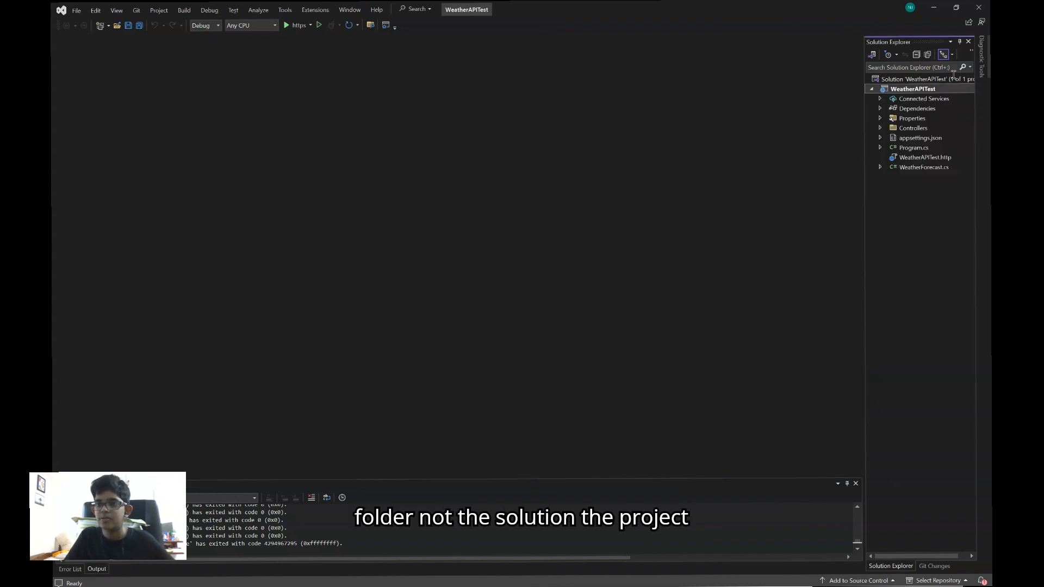
pyautogui.rightClick(897, 91)
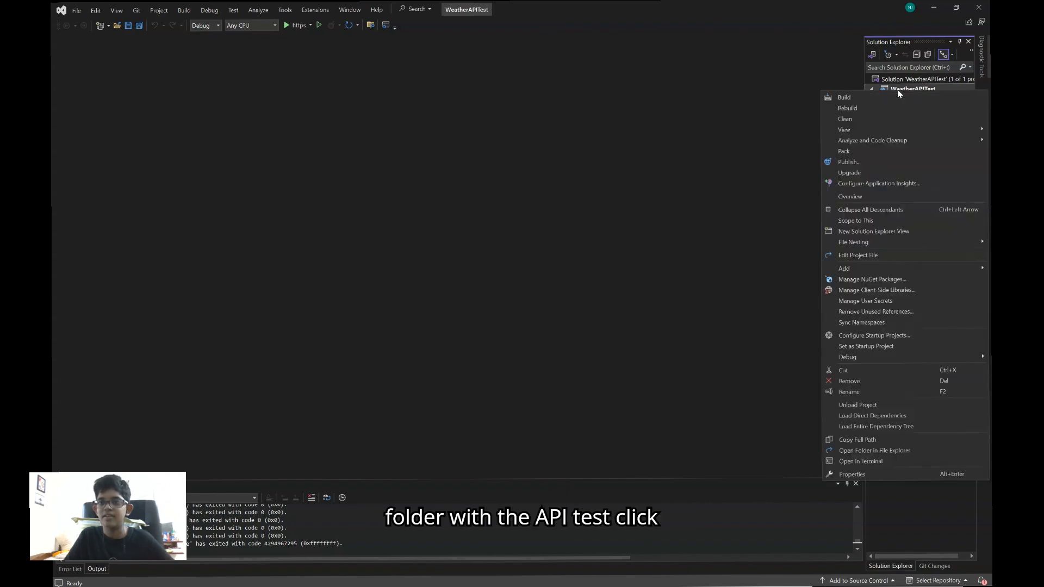
pyautogui.click(886, 162)
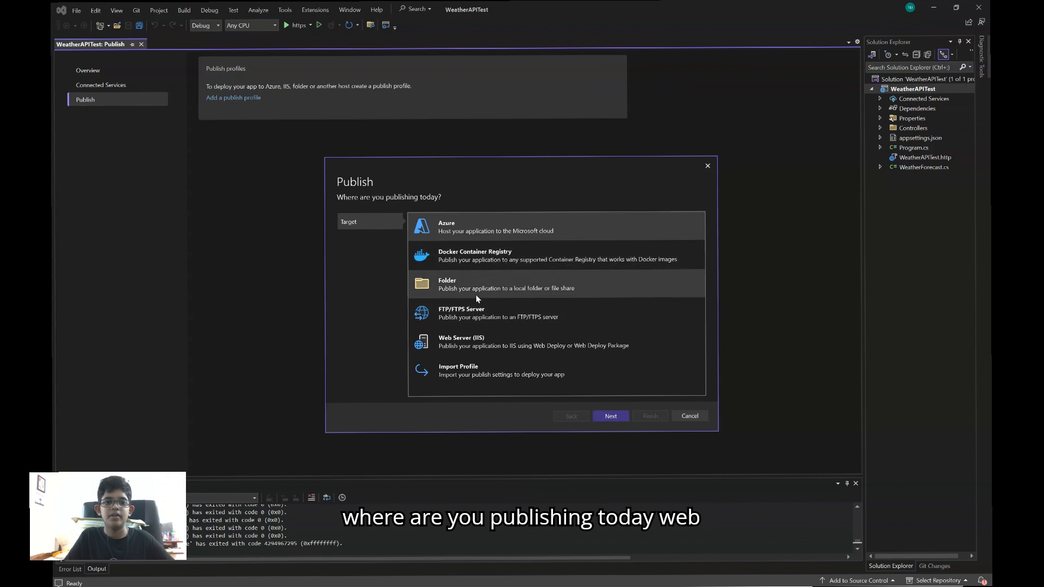
# Choose Web Server (IIS) as the publish target and Web Deploy as the specific target
pyautogui.click(486, 346)
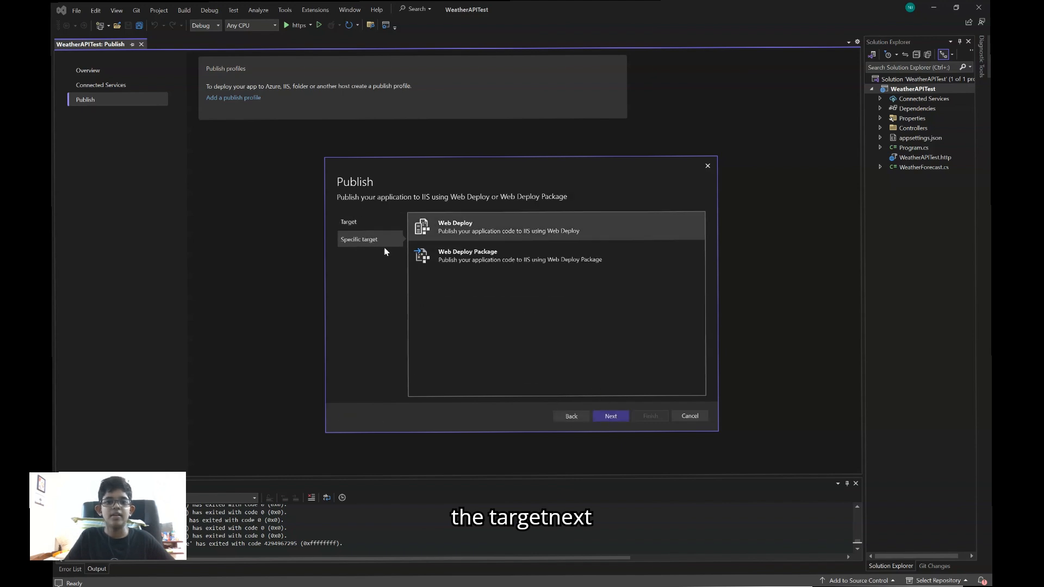
pyautogui.click(611, 416)
pyautogui.click(432, 233)
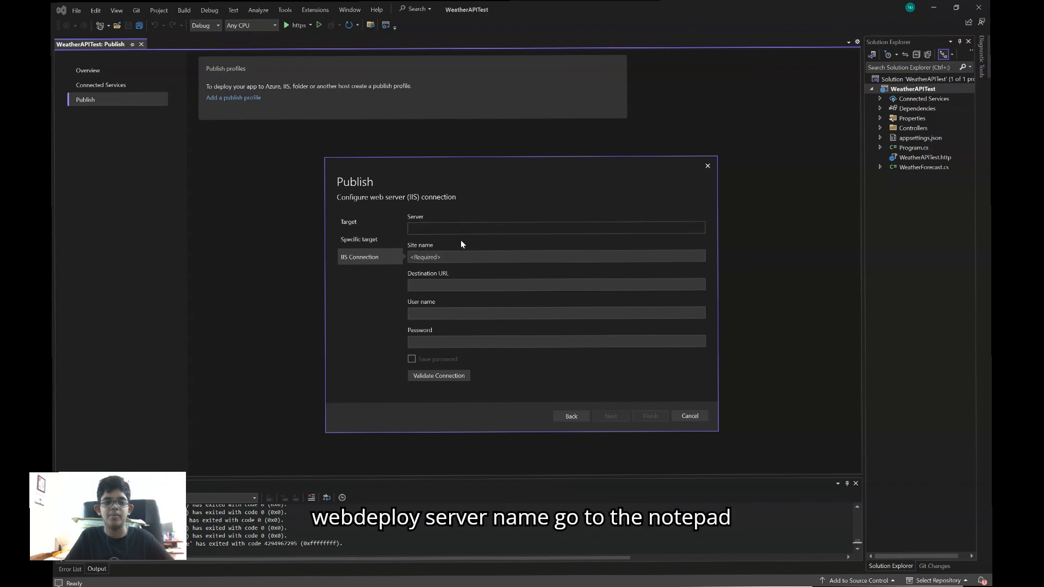
# Copy WeatherAPITest from Notepad and enter it as the IIS connection's site name, leaving the server empty
pyautogui.click(414, 578)
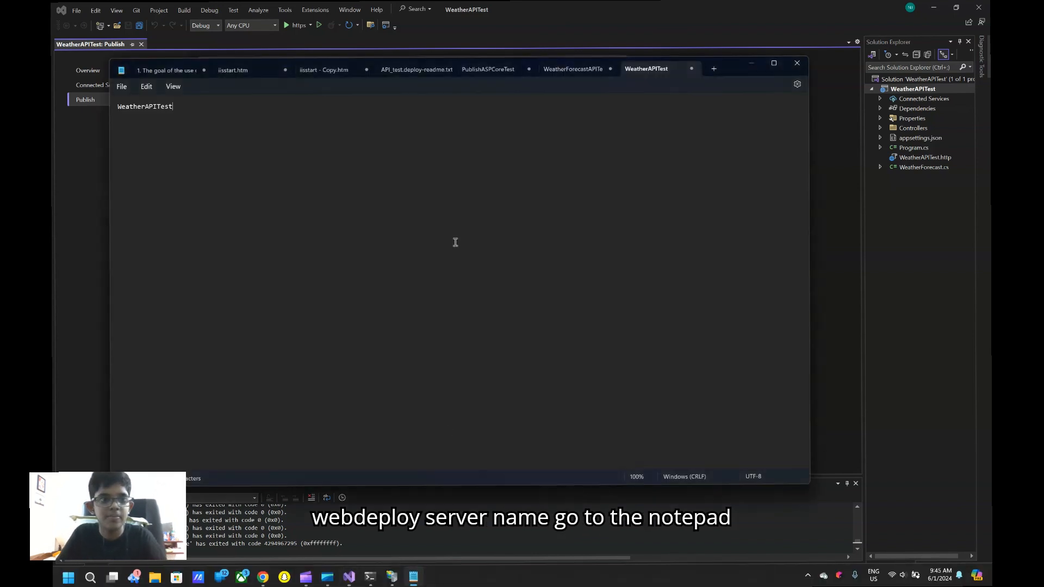
pyautogui.moveTo(419, 194); pyautogui.dragTo(51, 141)
pyautogui.click(844, 332)
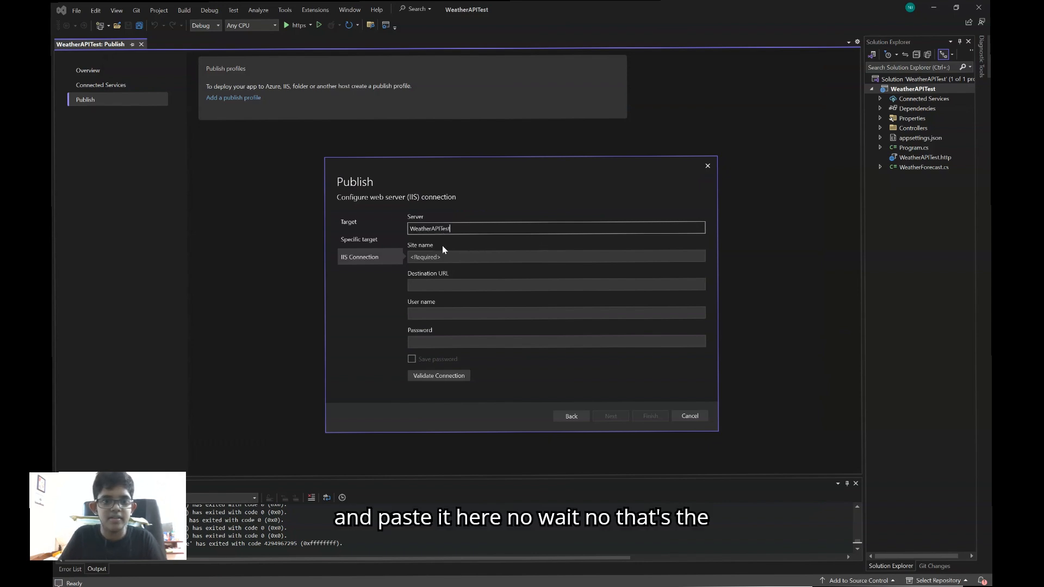
pyautogui.moveTo(463, 227); pyautogui.dragTo(379, 227)
pyautogui.hotkey('ctrl', 'c')
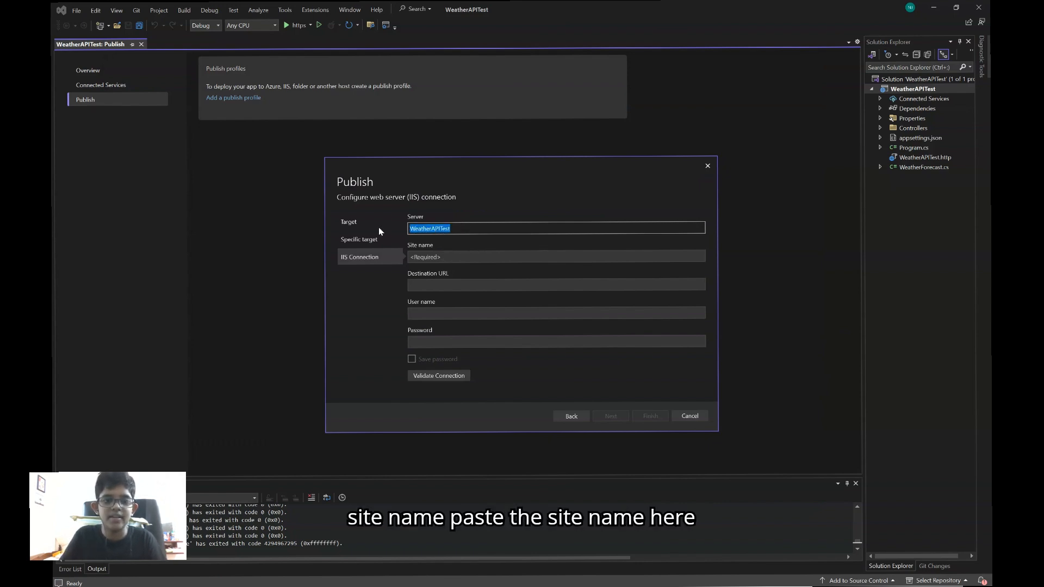
pyautogui.press('BackSpace')
pyautogui.click(449, 257)
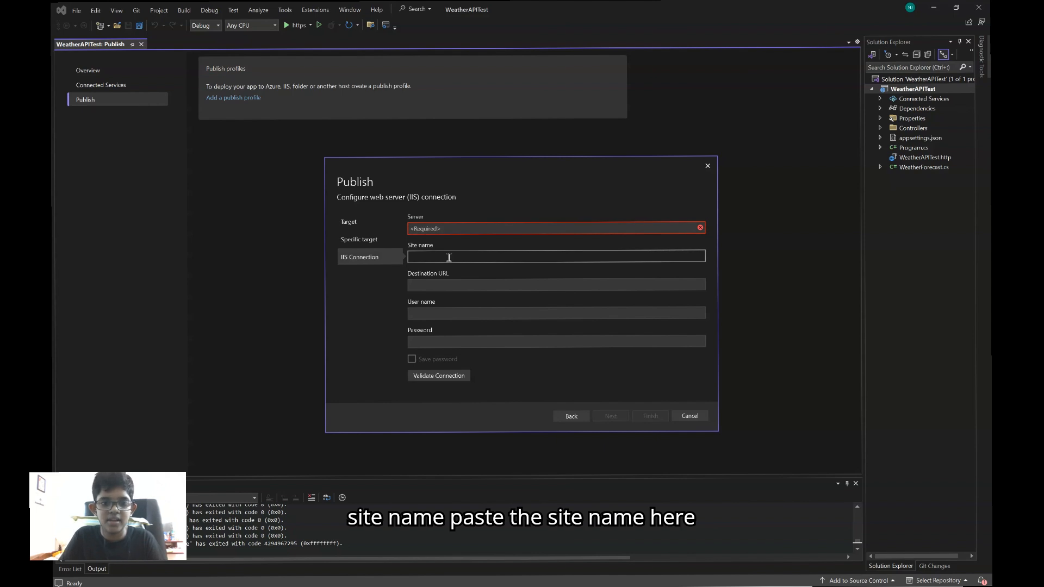
pyautogui.hotkey('ctrl', 'v')
pyautogui.click(462, 232)
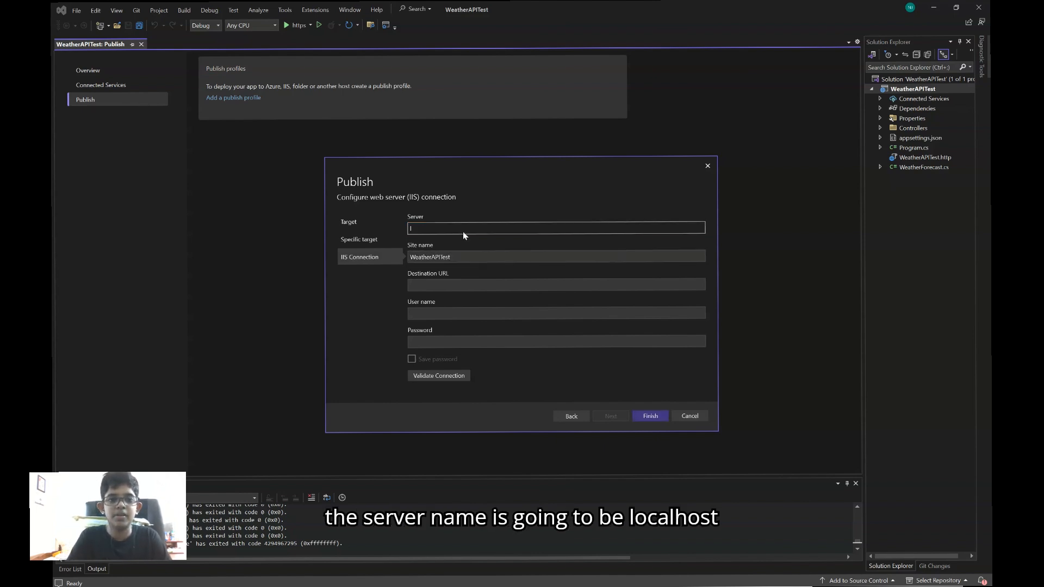
pyautogui.write('localhost')
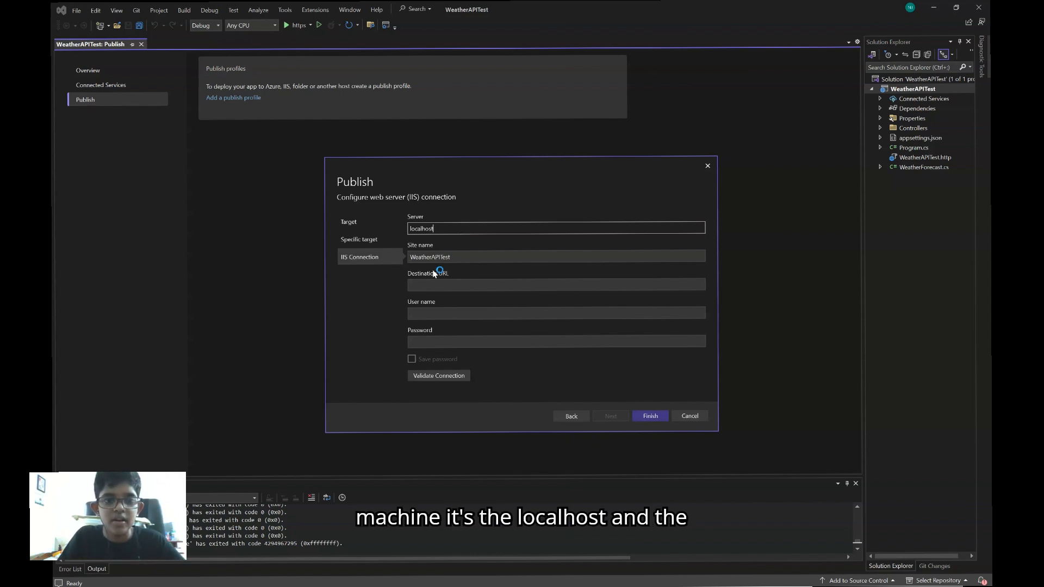
pyautogui.click(438, 284)
pyautogui.moveTo(330, 585)
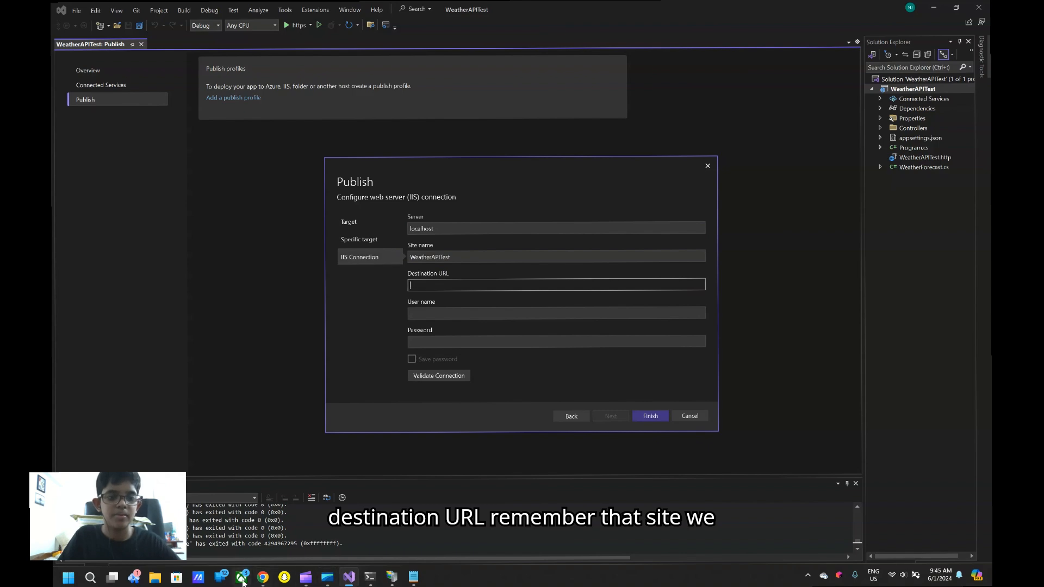
pyautogui.click(263, 576)
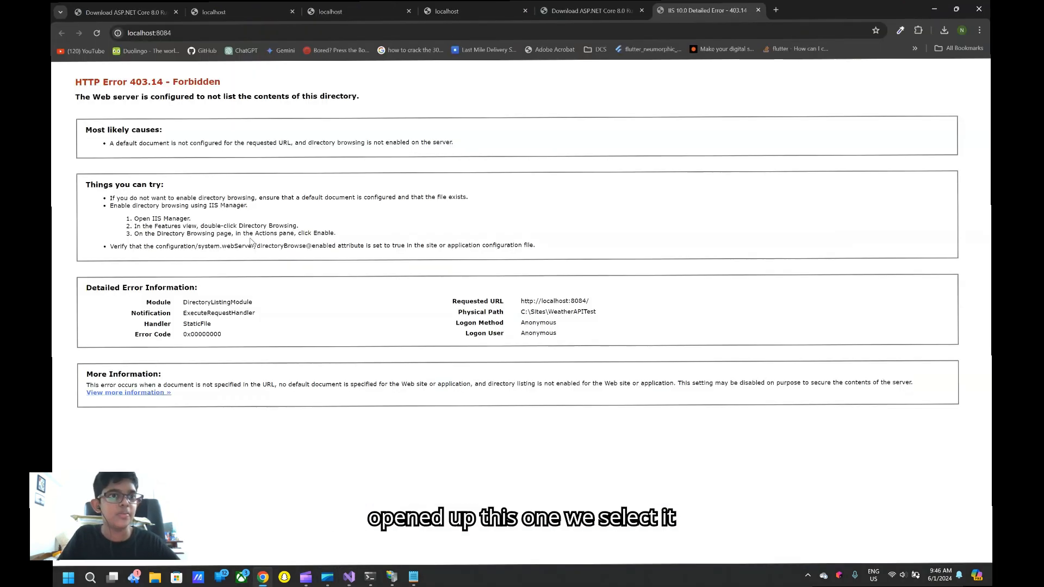
pyautogui.click(204, 36)
pyautogui.hotkey('ctrl', 'c')
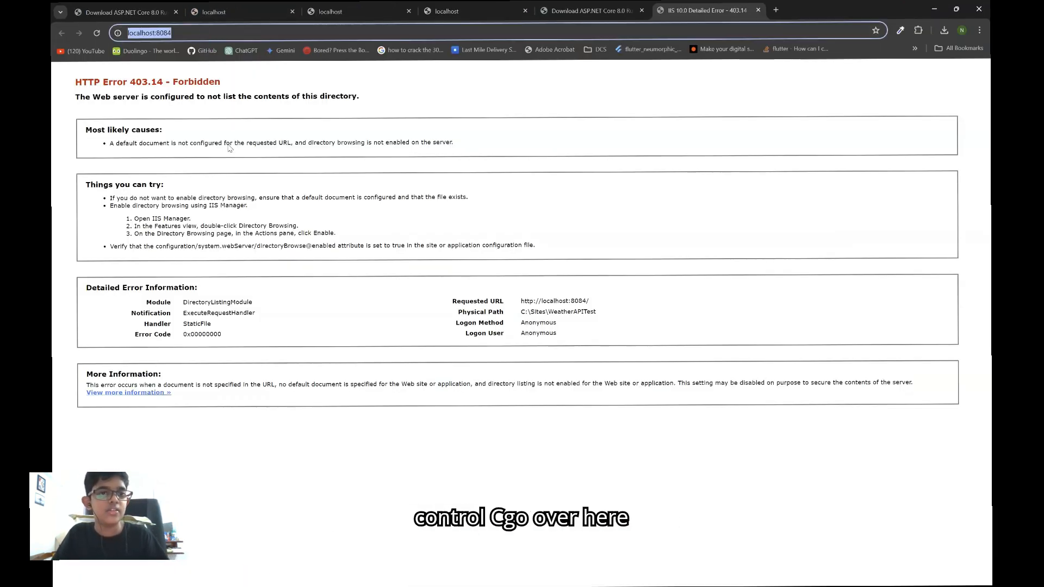
pyautogui.click(377, 96)
pyautogui.click(349, 577)
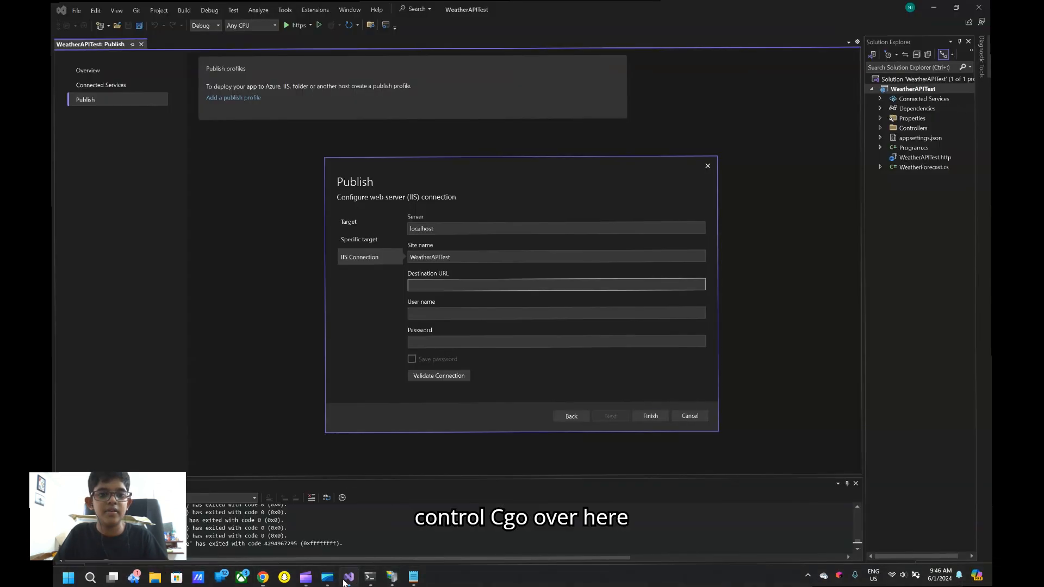
pyautogui.hotkey('ctrl', 'v')
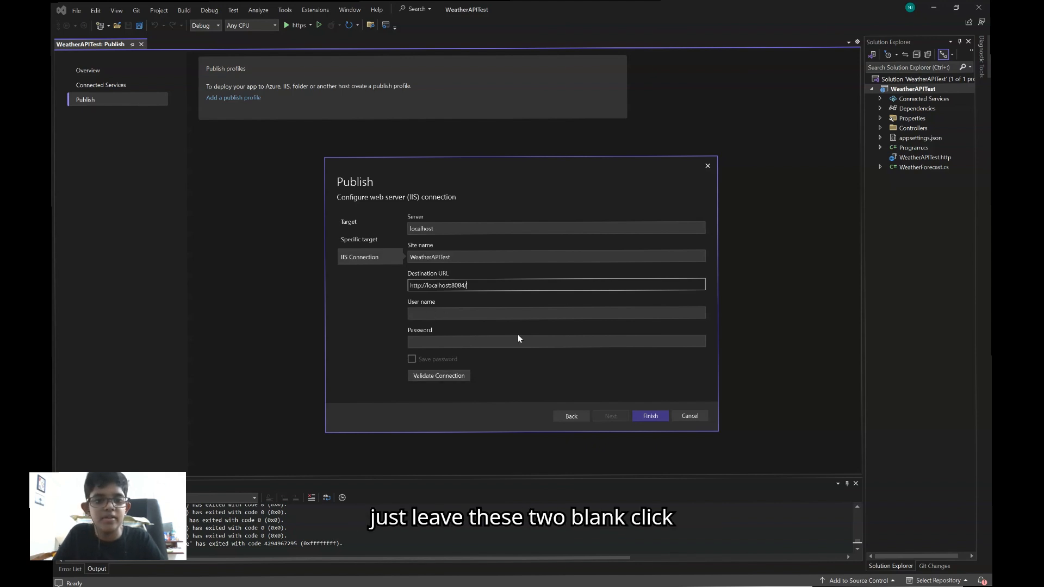
pyautogui.click(653, 416)
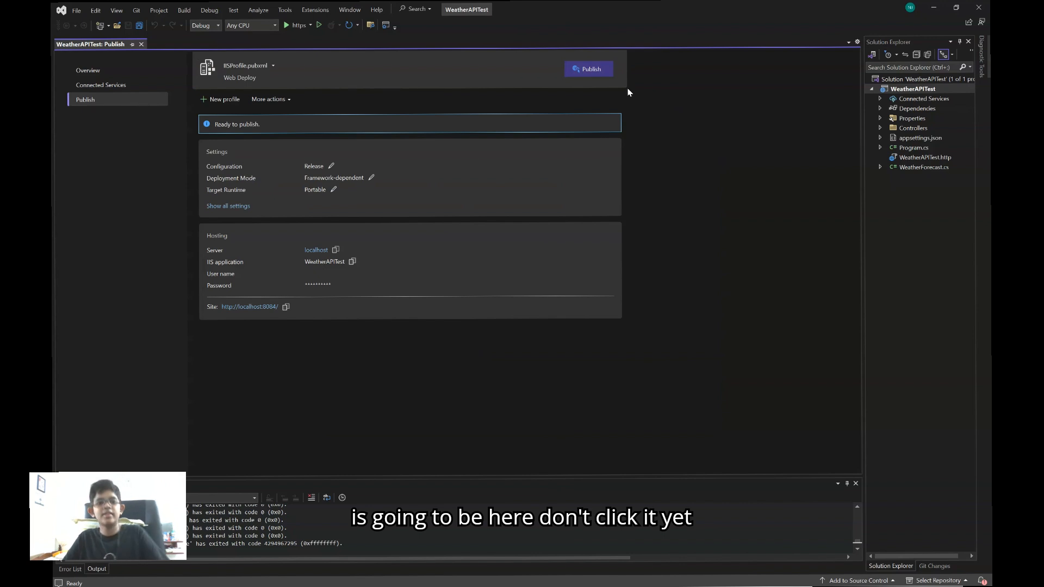
# Restart Visual Studio 2022 as administrator and open the WeatherAPITest.sln solution
pyautogui.moveTo(522, 586)
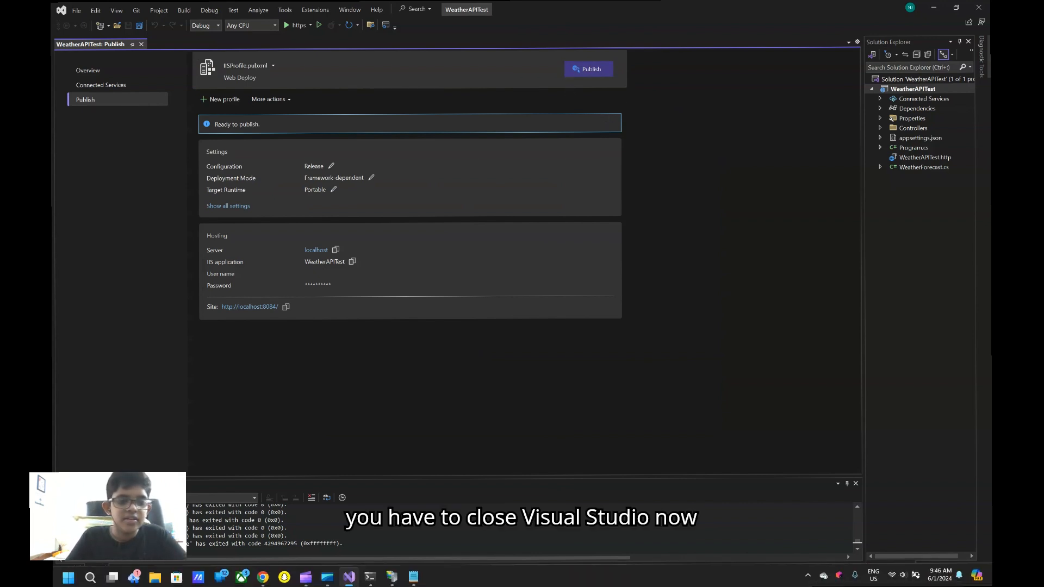
pyautogui.click(977, 7)
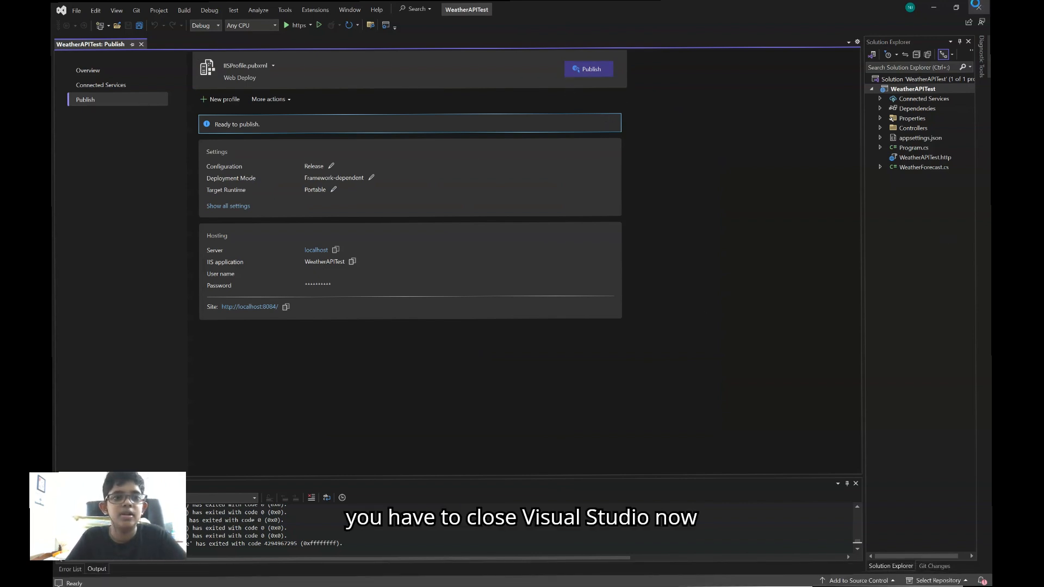
pyautogui.moveTo(506, 586)
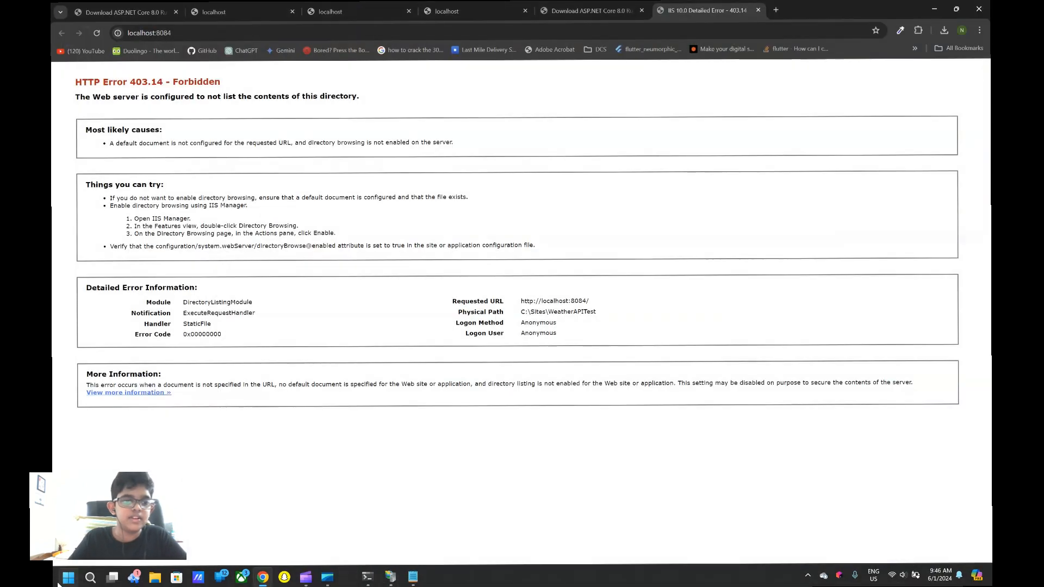
pyautogui.press('super')
pyautogui.write('visual')
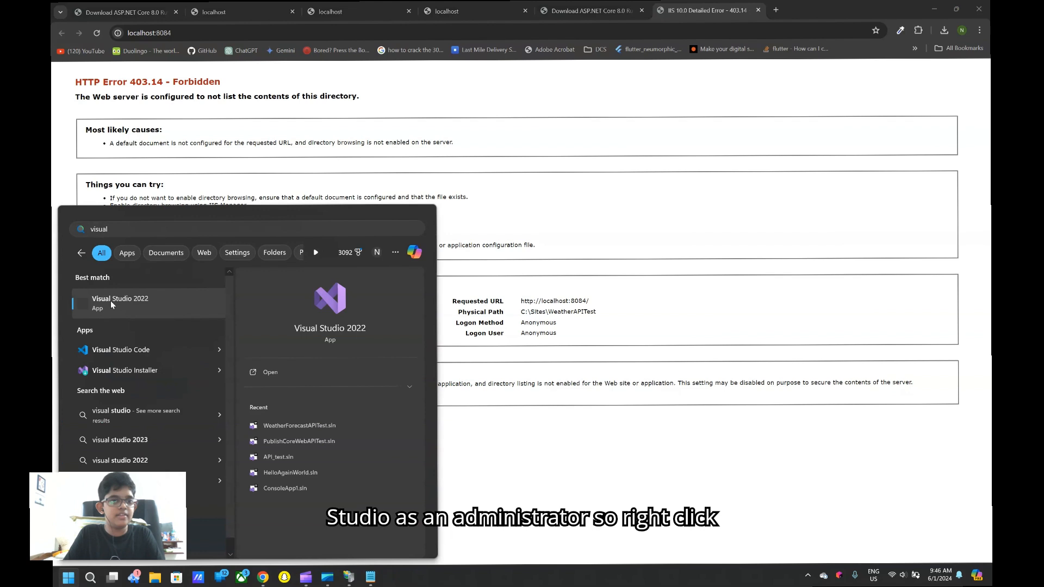
pyautogui.rightClick(112, 304)
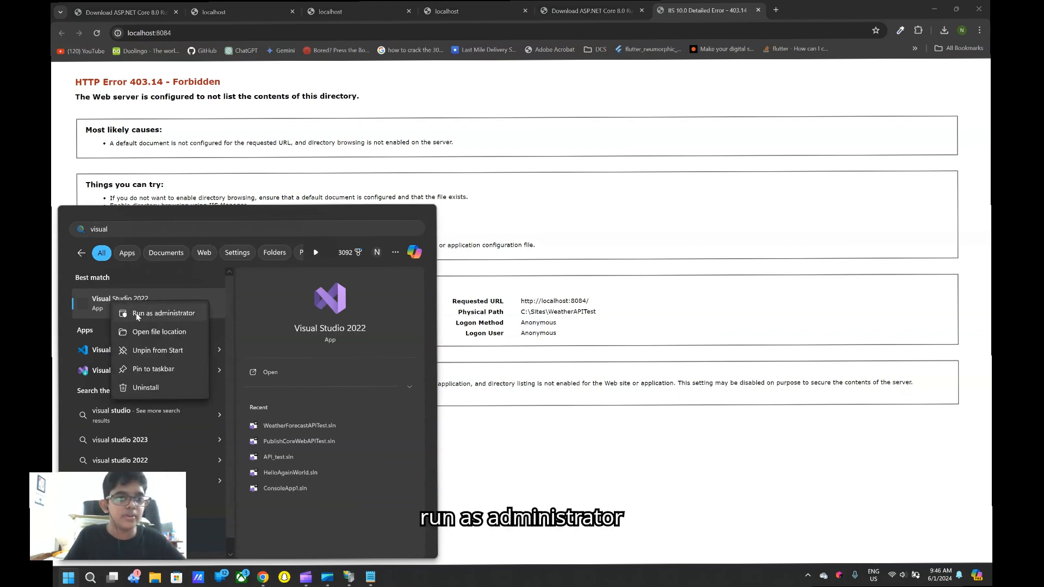
pyautogui.click(136, 313)
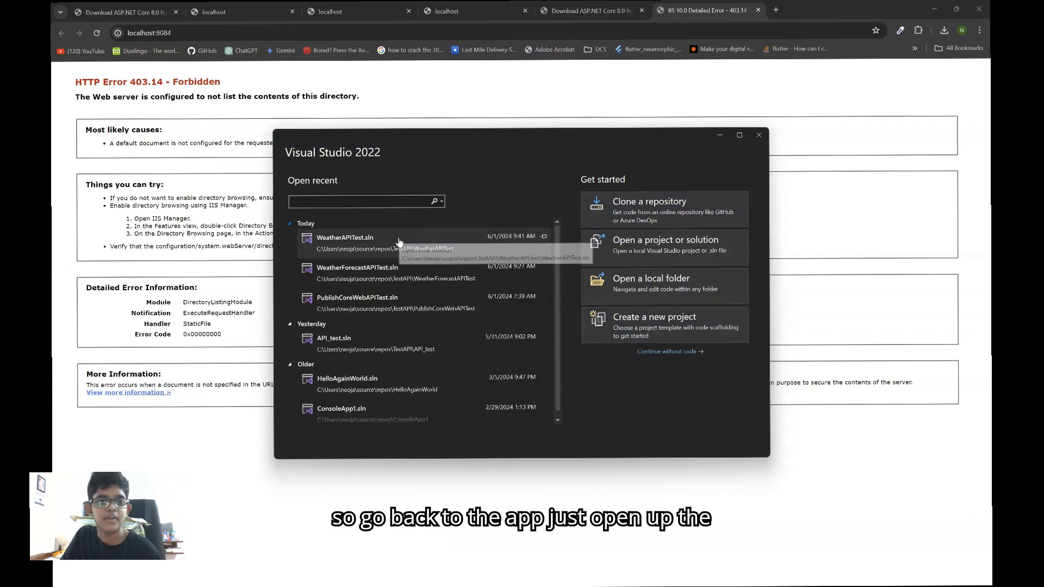
pyautogui.click(400, 240)
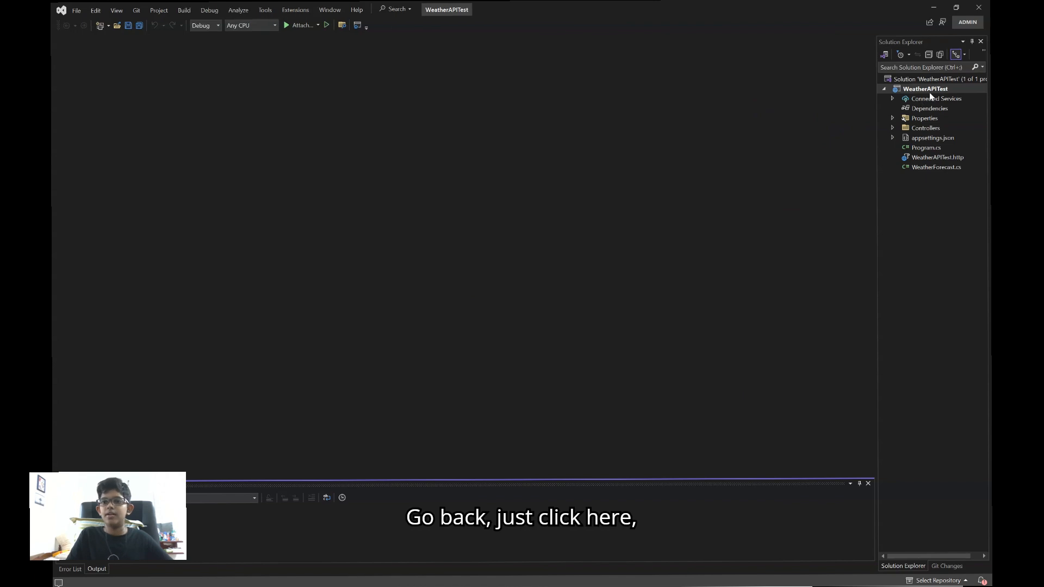
# Publish the WeatherAPITest project with IISProfile.pubxml, close the site's new browser tab, and return to Visual Studio
pyautogui.click(933, 89)
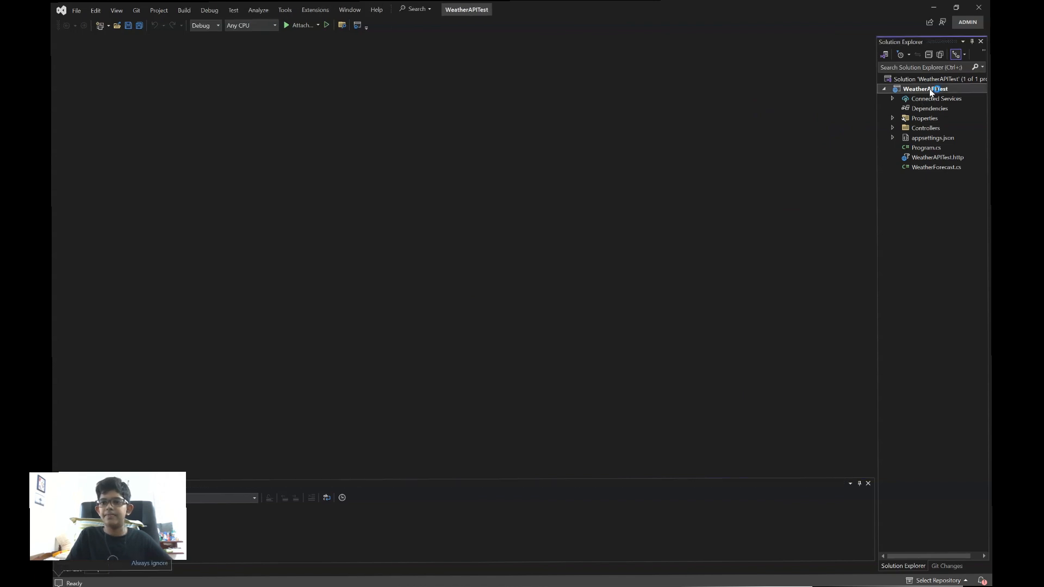
pyautogui.rightClick(930, 90)
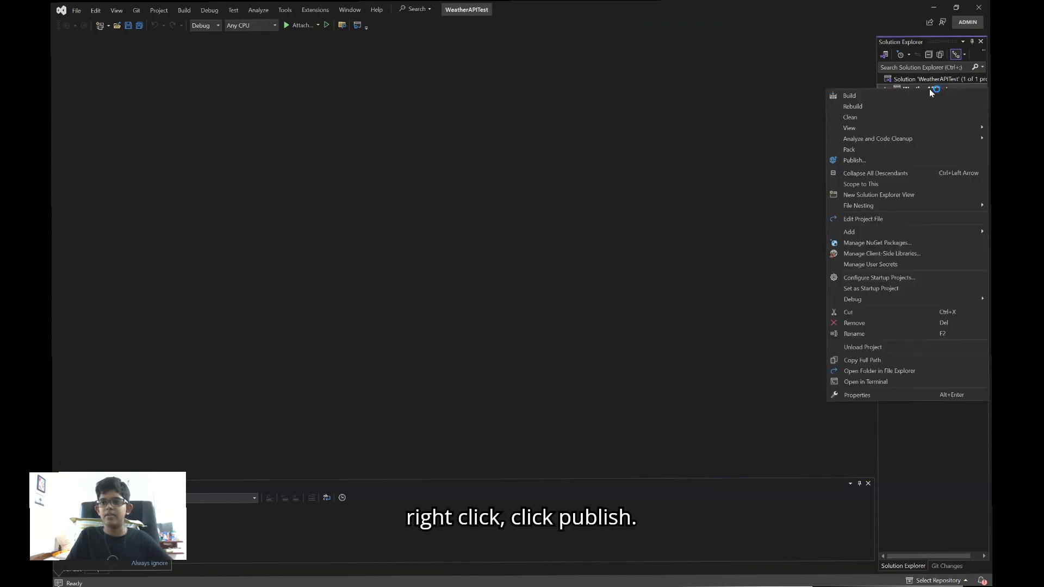
pyautogui.click(889, 160)
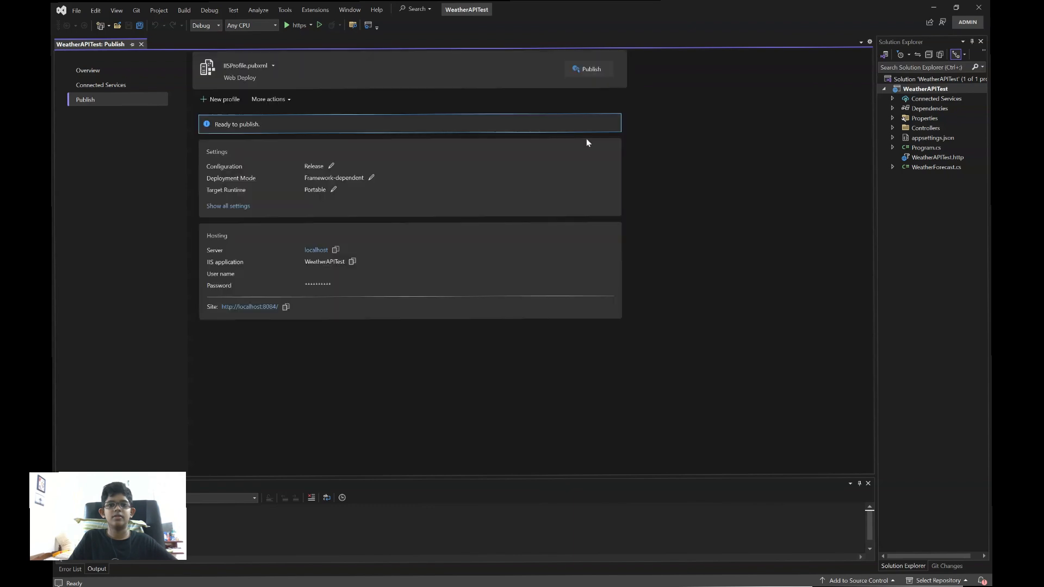
pyautogui.click(585, 71)
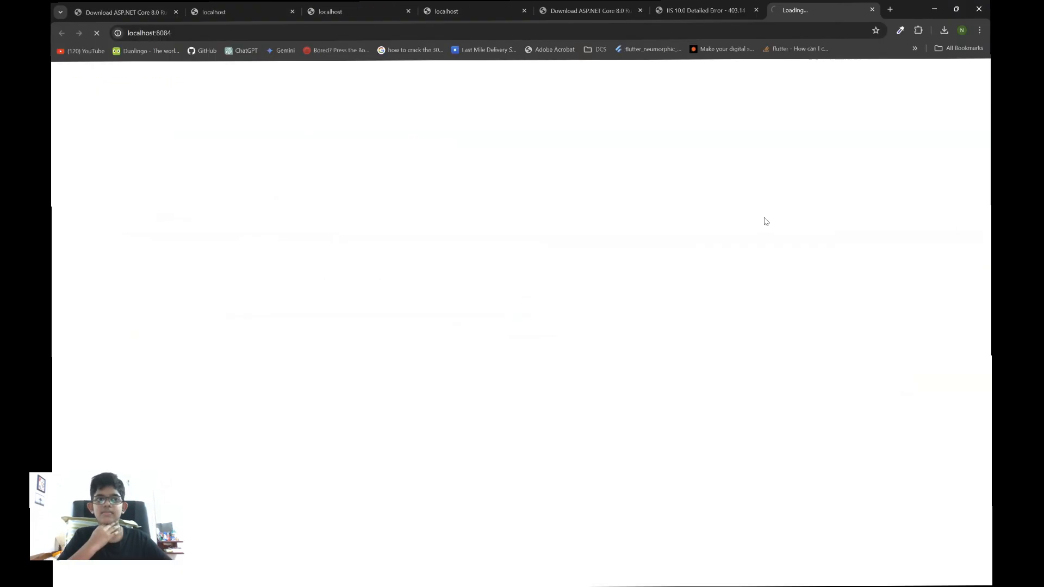
pyautogui.click(872, 11)
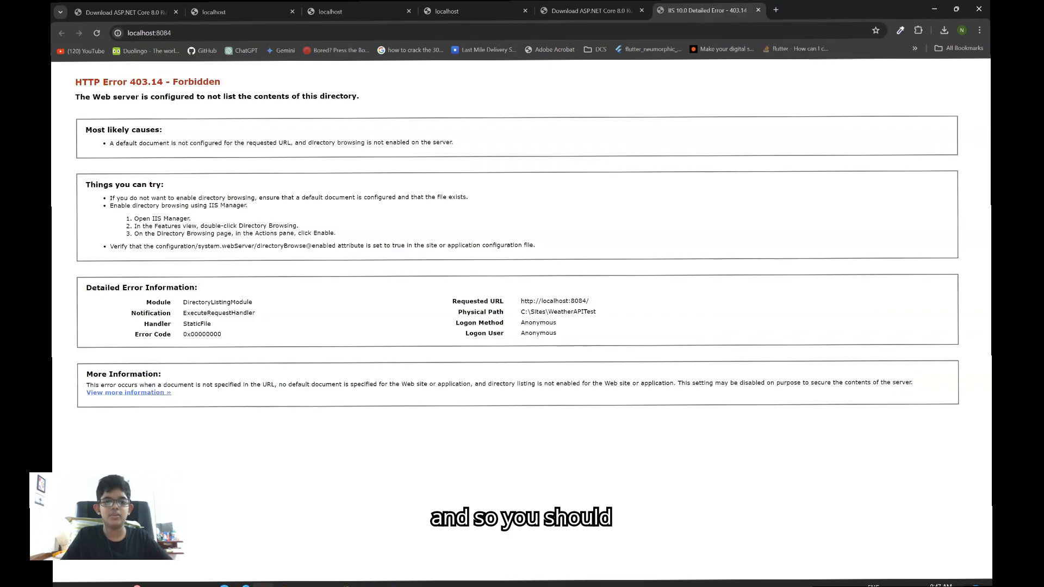
pyautogui.click(393, 577)
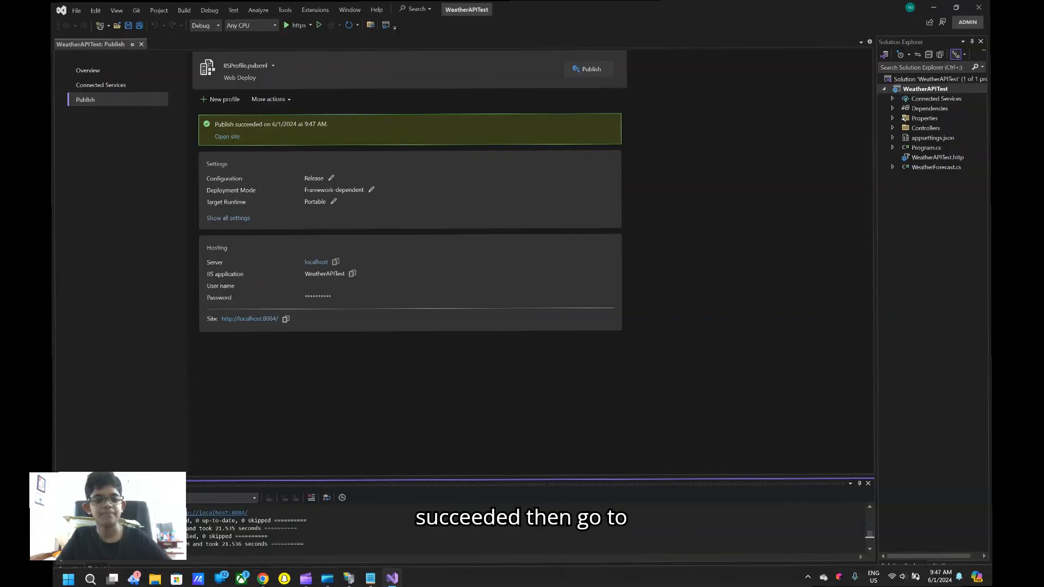
# Switch to IIS Manager and browse the WeatherAPITest website to check its root page
pyautogui.click(349, 582)
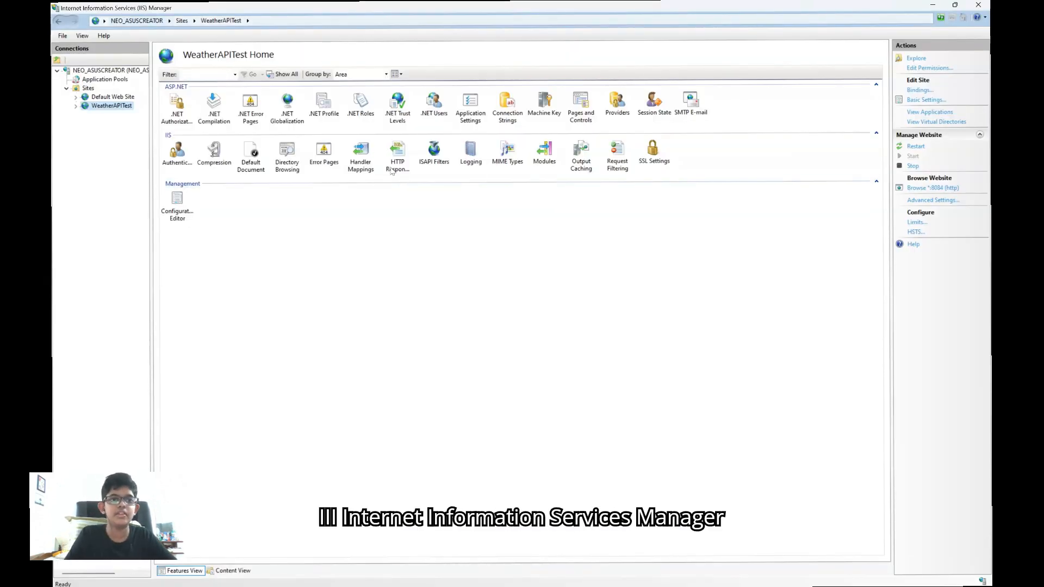
pyautogui.rightClick(120, 109)
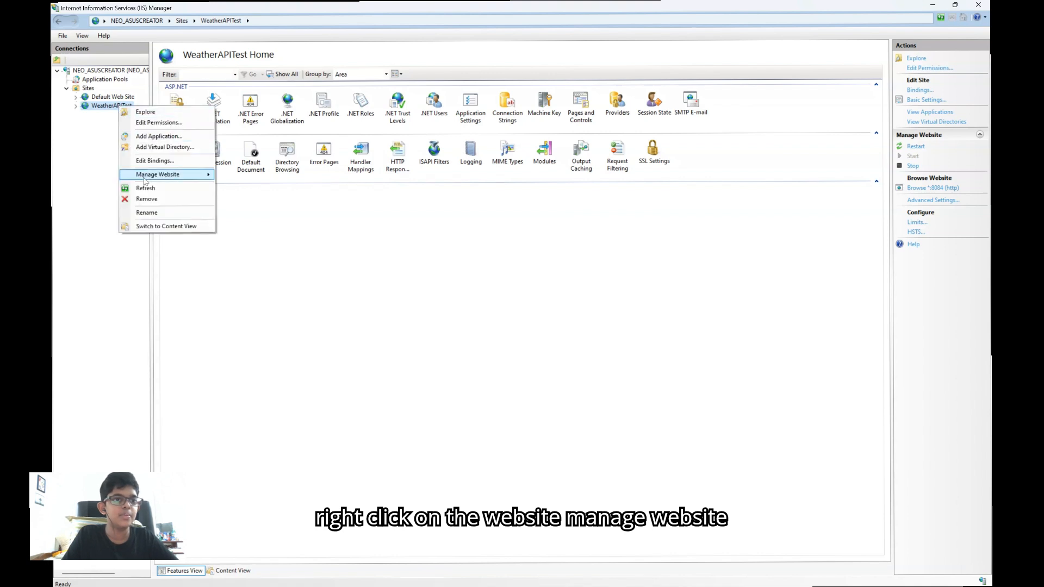
pyautogui.moveTo(180, 178)
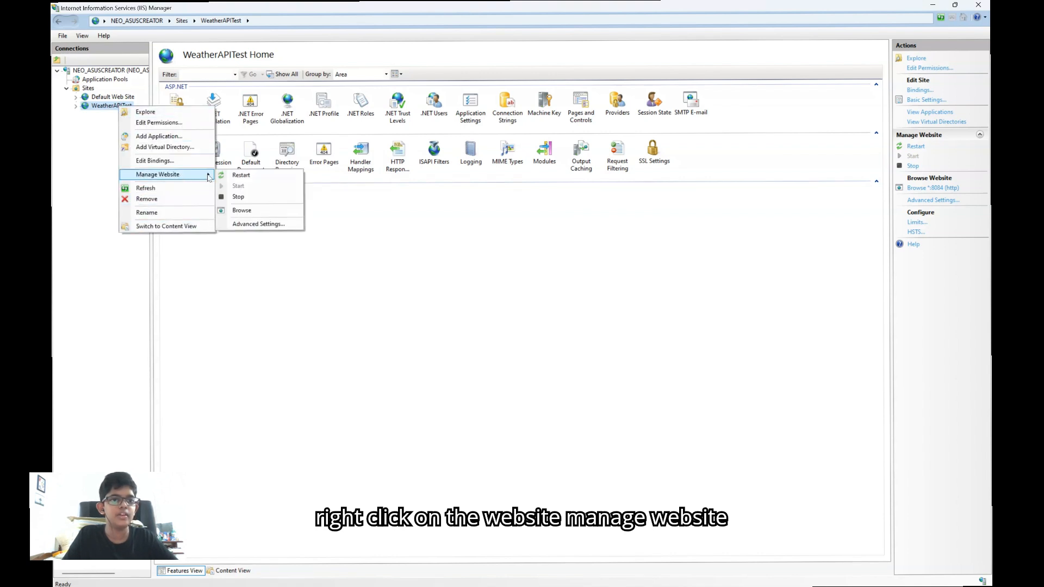
pyautogui.click(260, 211)
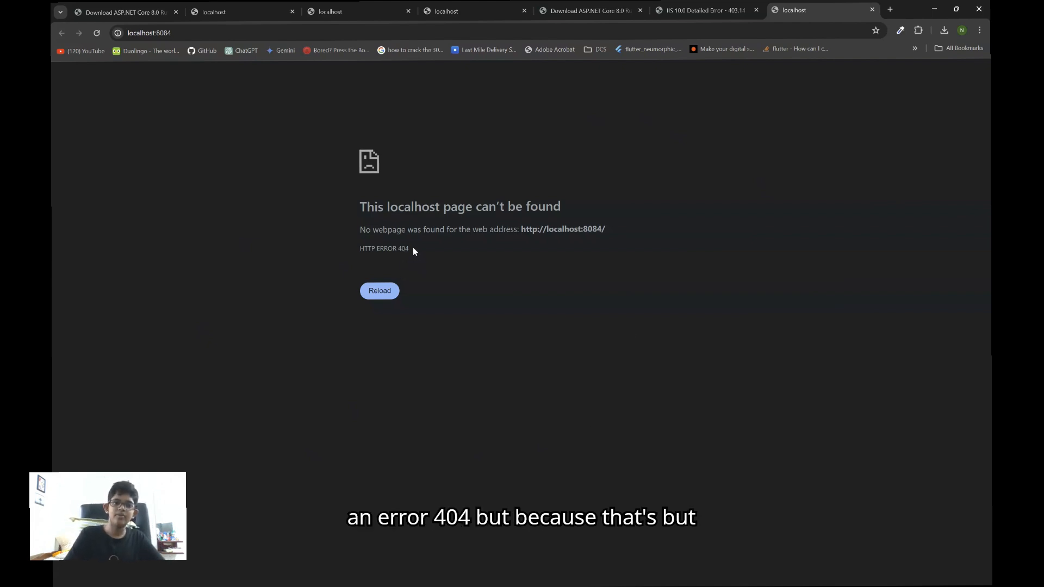
pyautogui.moveTo(413, 249); pyautogui.dragTo(357, 249)
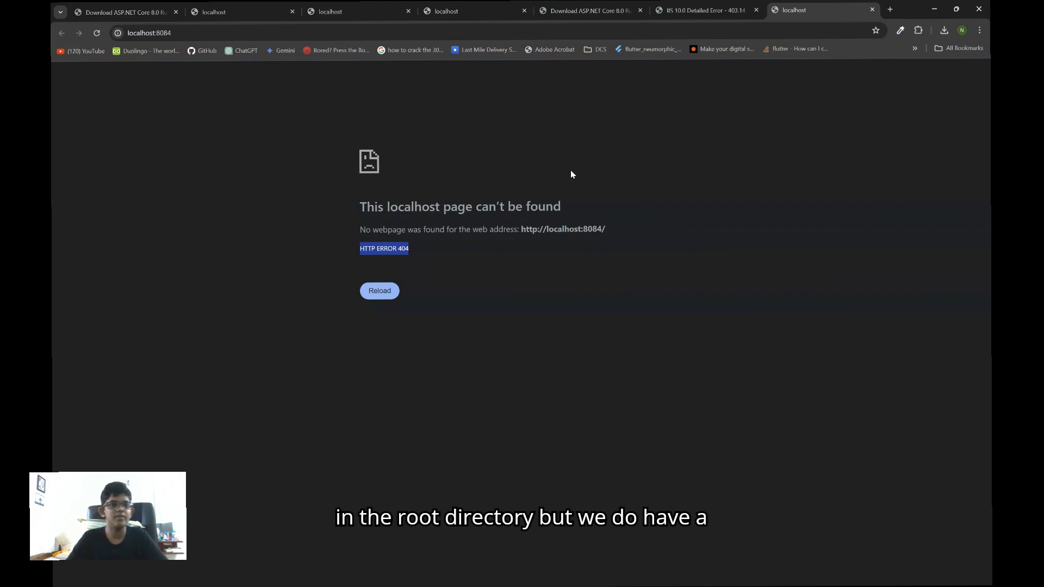
# Open localhost:8084/weatherforecast in the browser and pretty-print the returned JSON
pyautogui.click(208, 33)
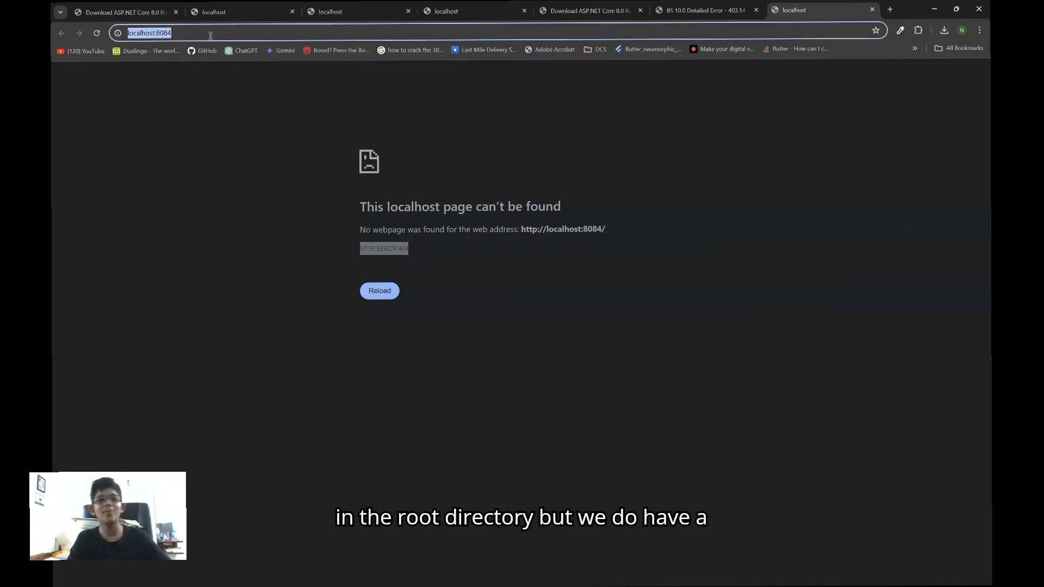
pyautogui.click(209, 33)
pyautogui.write('/')
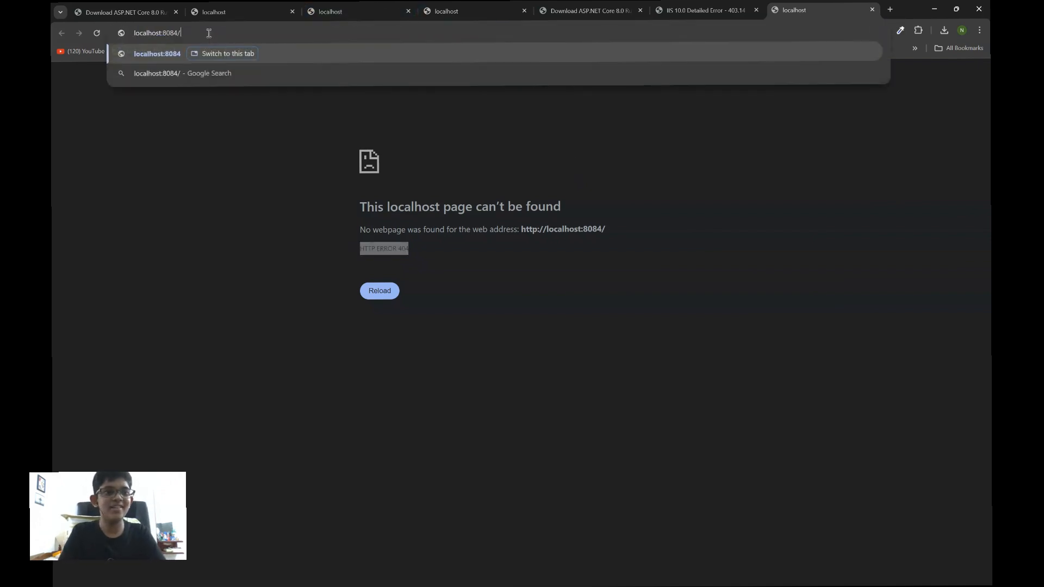
pyautogui.write('weatherforecast')
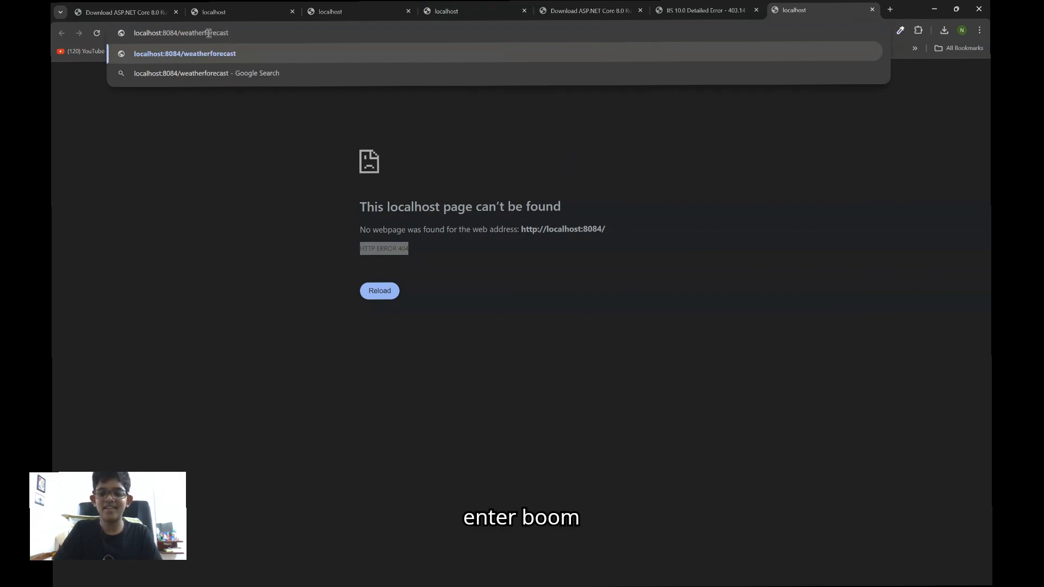
pyautogui.press('Return')
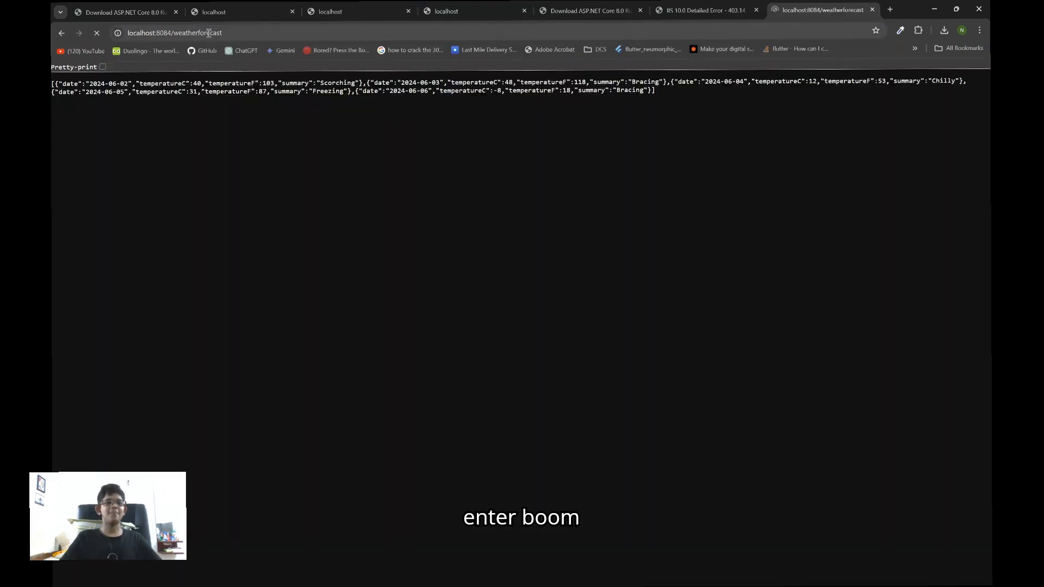
pyautogui.click(102, 68)
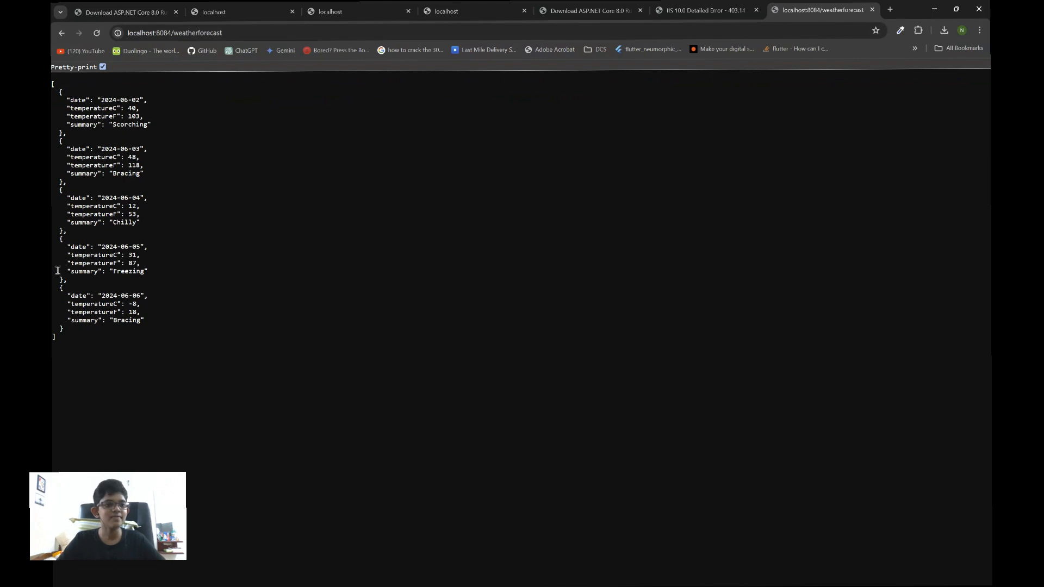
pyautogui.hotkey('ctrl', 'a')
pyautogui.click(211, 357)
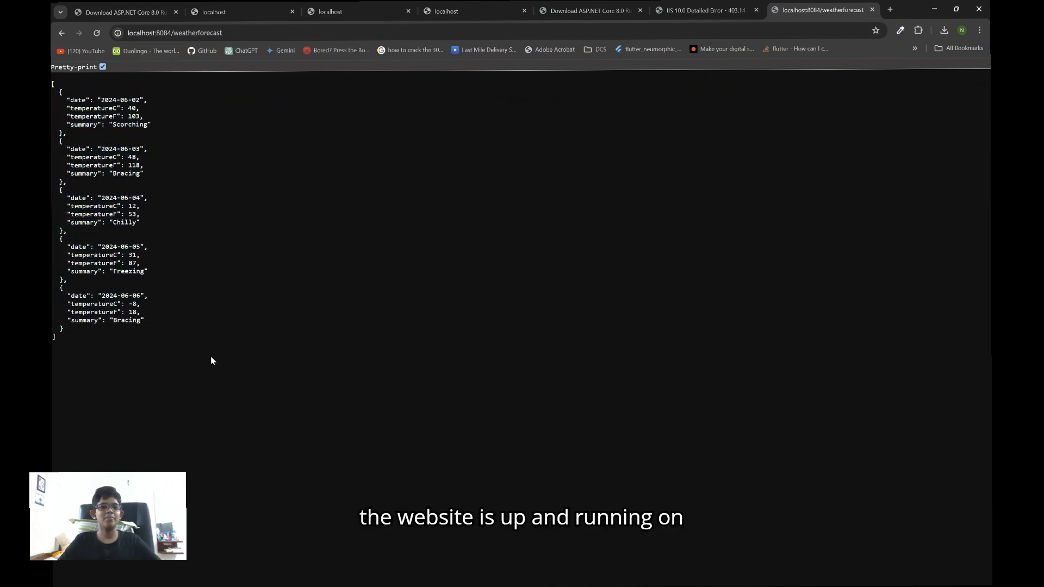
pyautogui.moveTo(210, 356); pyautogui.dragTo(54, 82)
pyautogui.click(132, 214)
pyautogui.moveTo(156, 368); pyautogui.dragTo(52, 87)
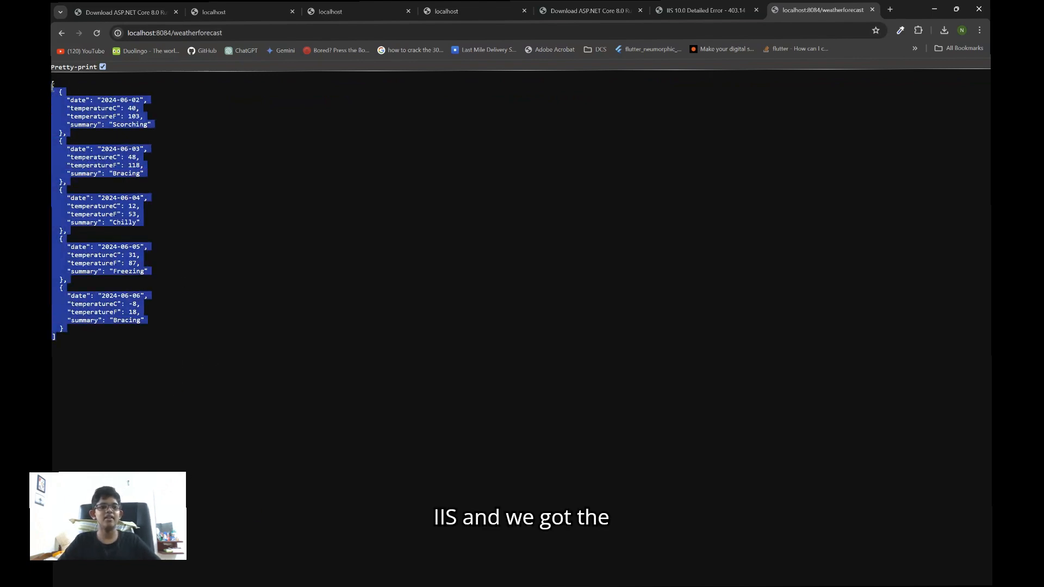
pyautogui.click(261, 412)
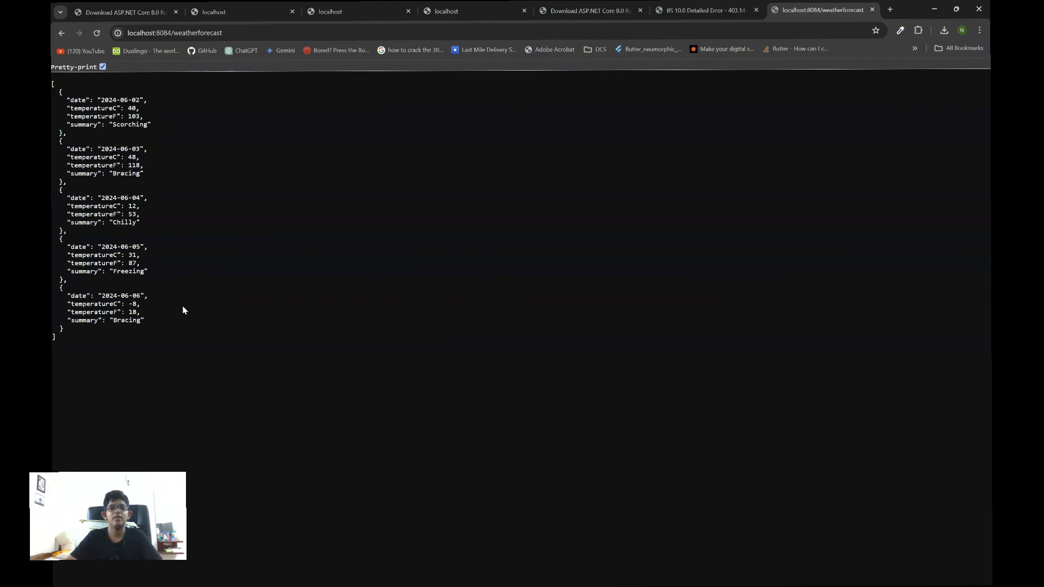
# Look at the localhost:8083 tab and return to the localhost:8084/weatherforecast output
pyautogui.click(467, 11)
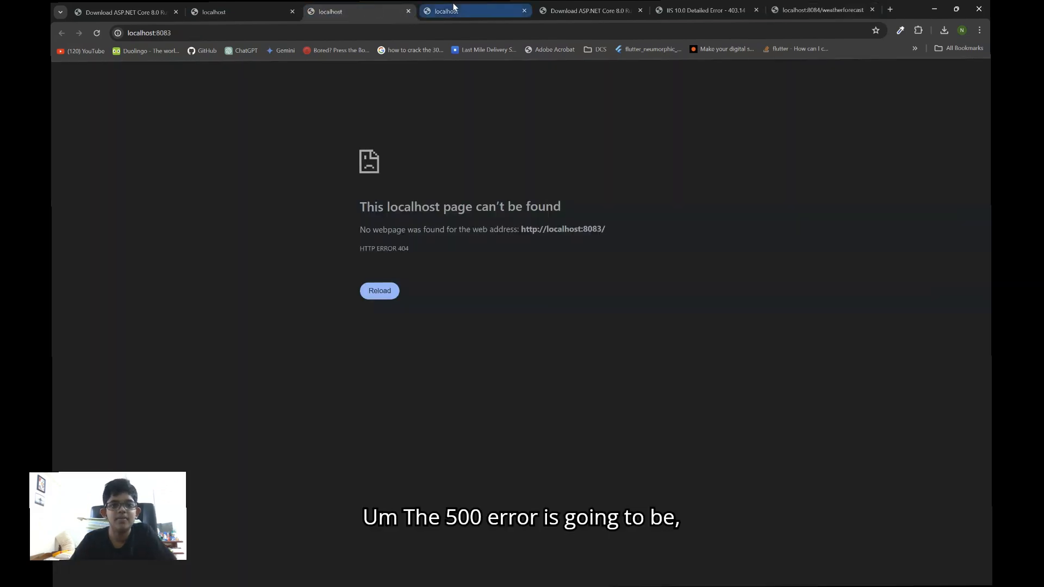
pyautogui.click(546, 16)
pyautogui.click(821, 10)
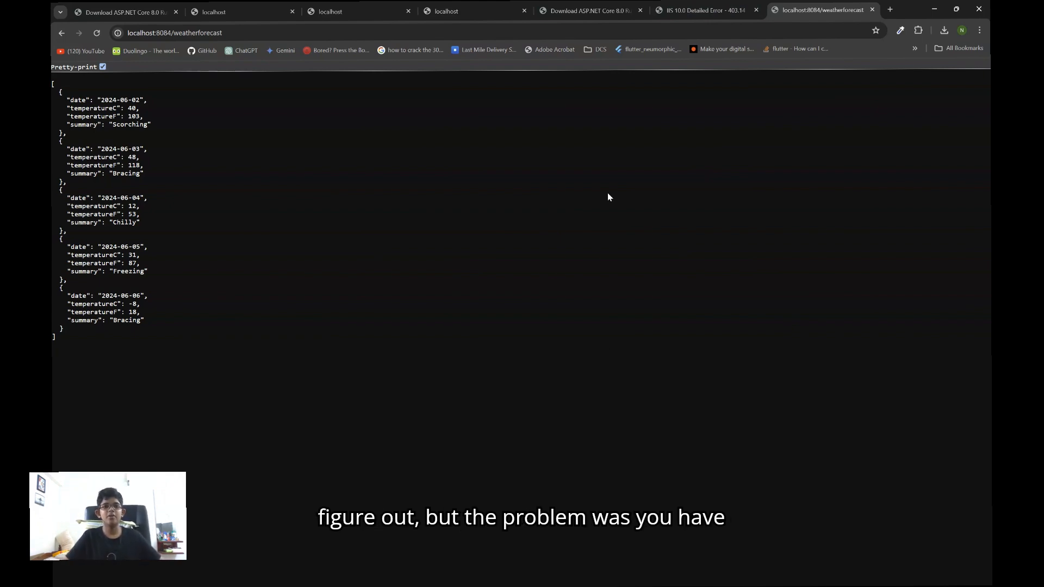
# Review the ASP.NET Core 8.0 Runtime (v8.0.6) Windows Hosting Bundle download page and return to the localhost:8084/weatherforecast output
pyautogui.click(122, 12)
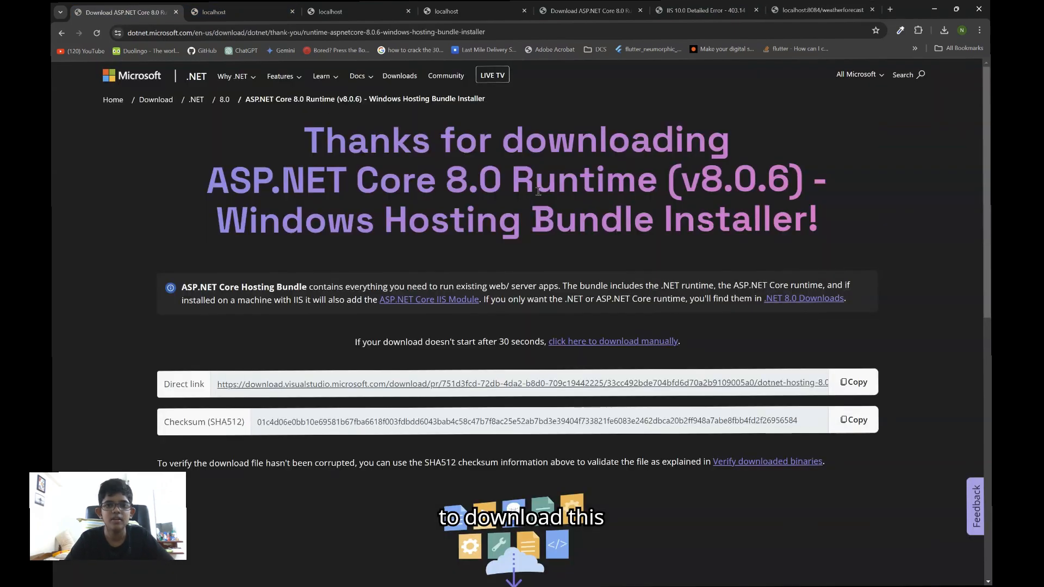
pyautogui.moveTo(771, 213); pyautogui.dragTo(87, 159)
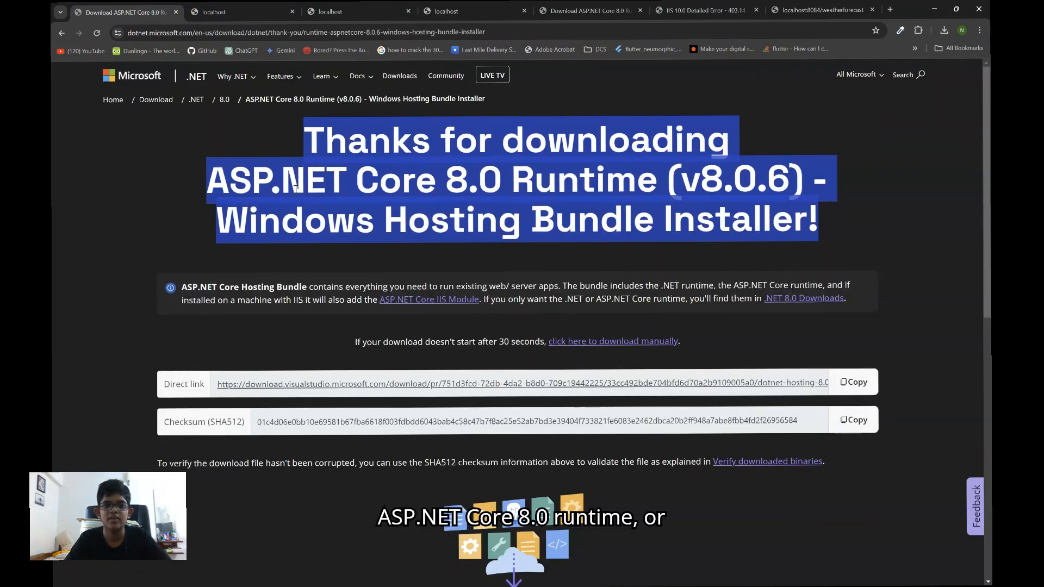
pyautogui.click(972, 226)
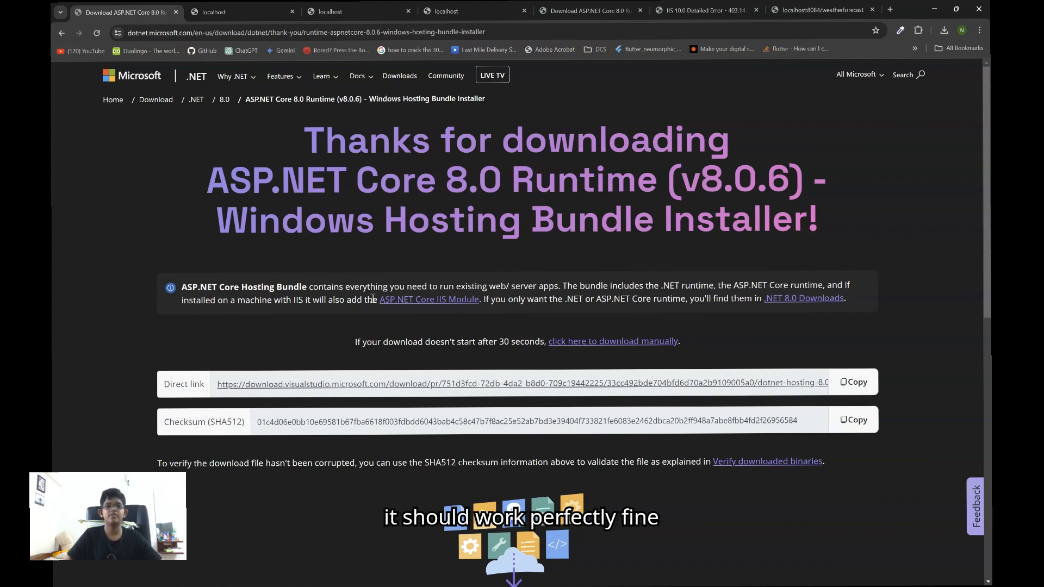
pyautogui.click(818, 10)
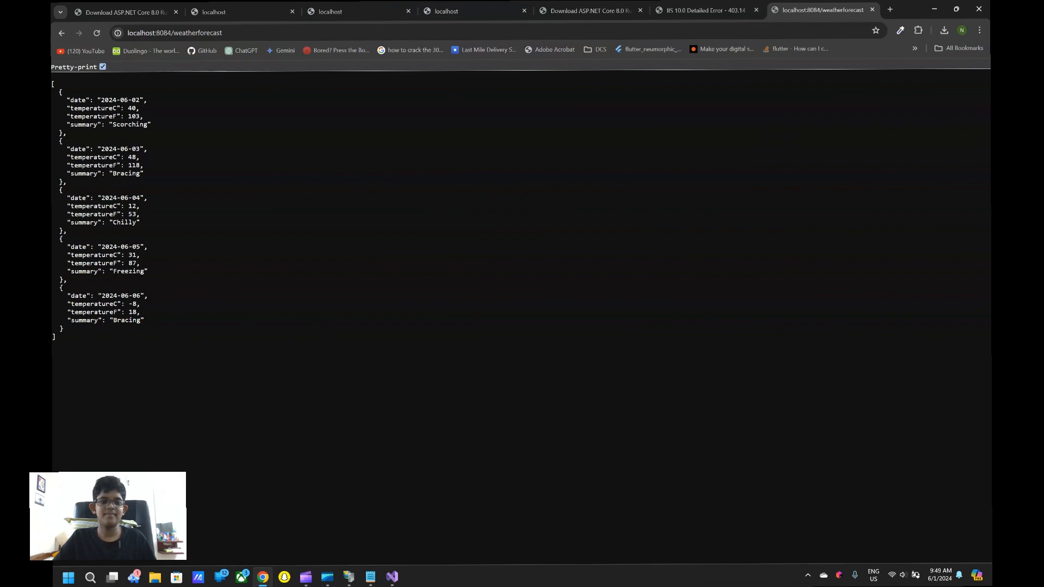
pyautogui.moveTo(389, 576)
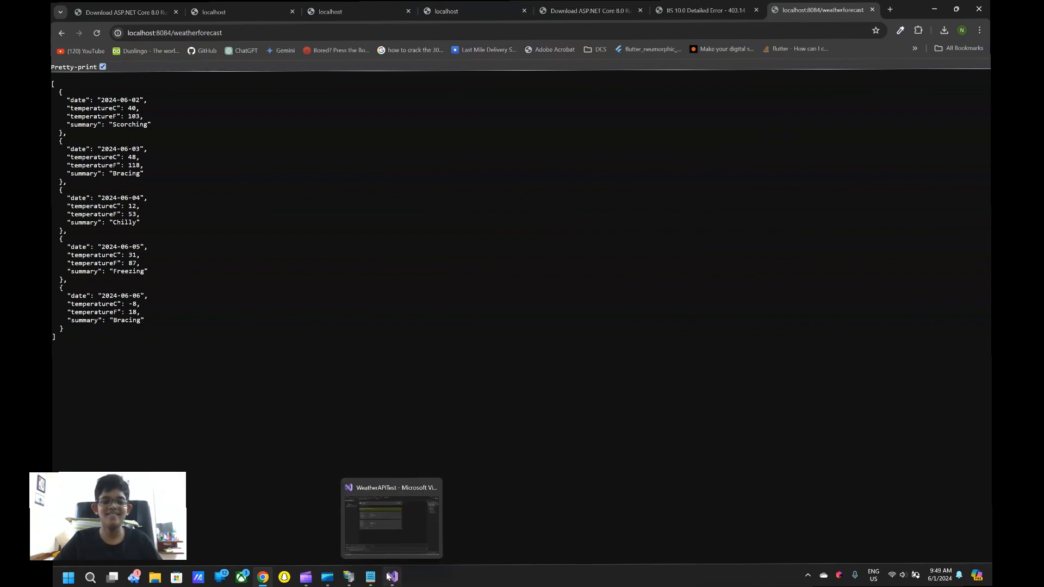
pyautogui.click(389, 577)
pyautogui.click(306, 576)
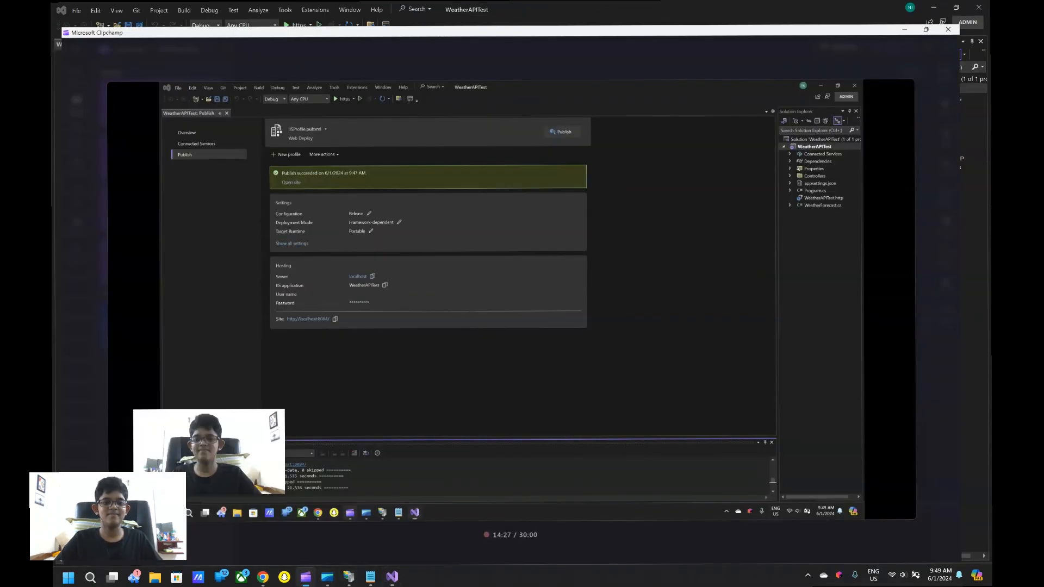